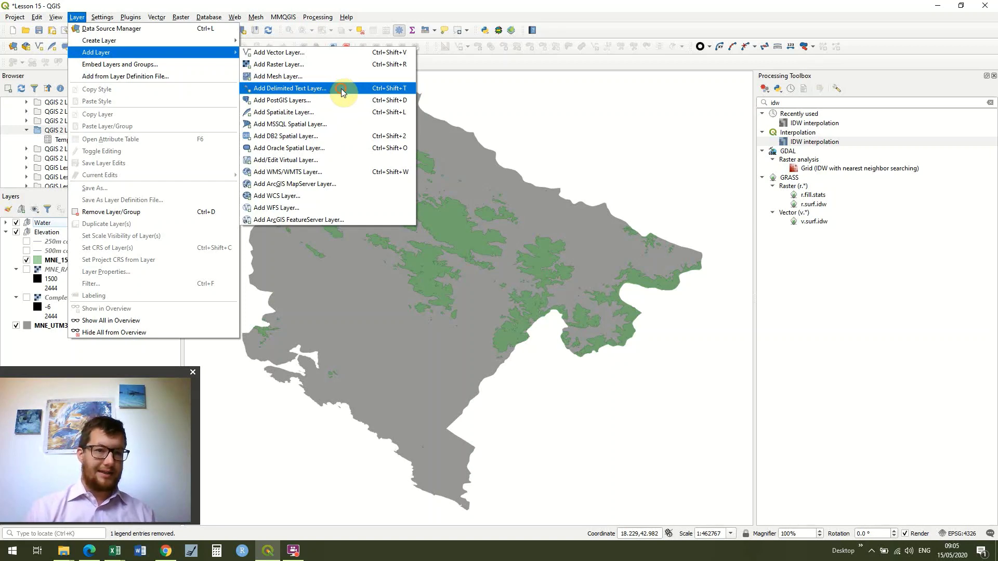
Start adding a delimited text layer and load Temp.csv from the QGIS 2 Lesson 20 folder as its source.
click(342, 92)
drag(385, 100, 525, 32)
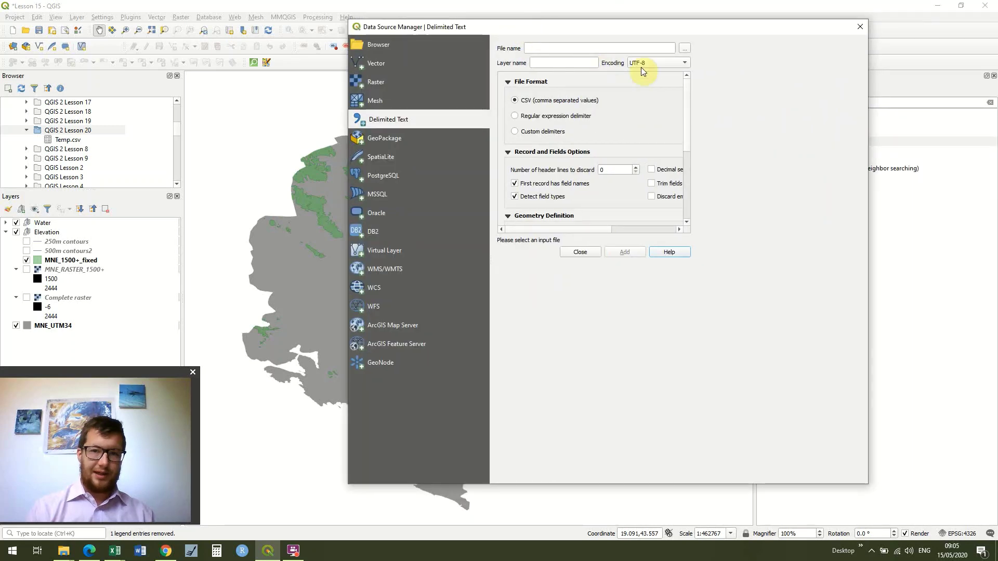
click(683, 50)
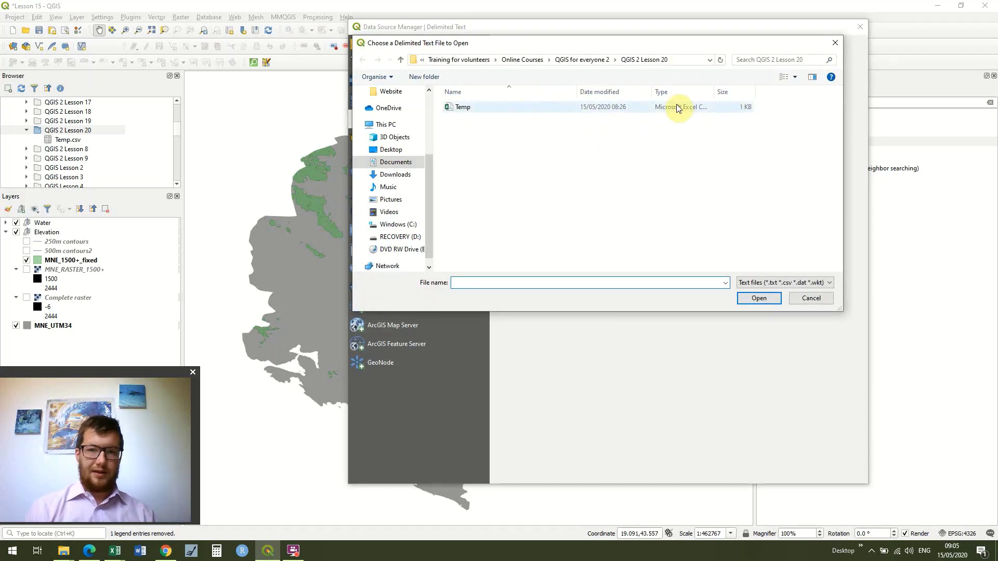
drag(715, 91, 797, 92)
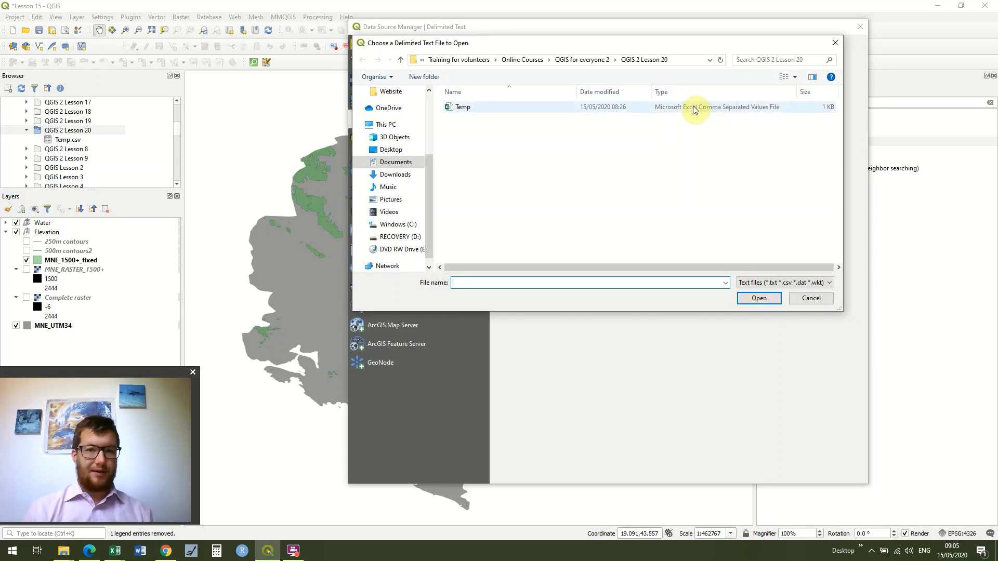
double_click(694, 108)
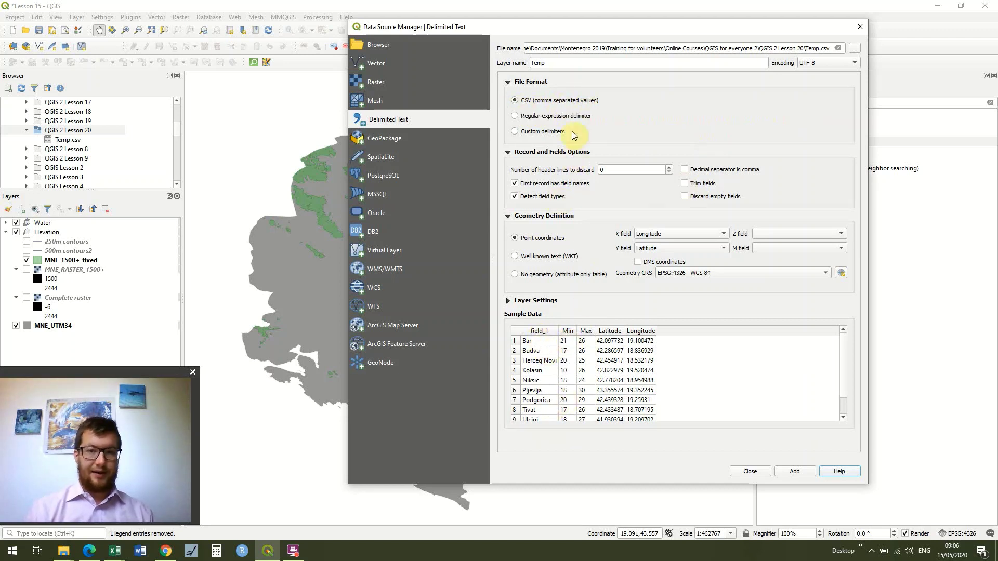
Try the regular expression delimiter and the comma decimal separator, and restore the CSV format with the decimal comma option off.
click(516, 116)
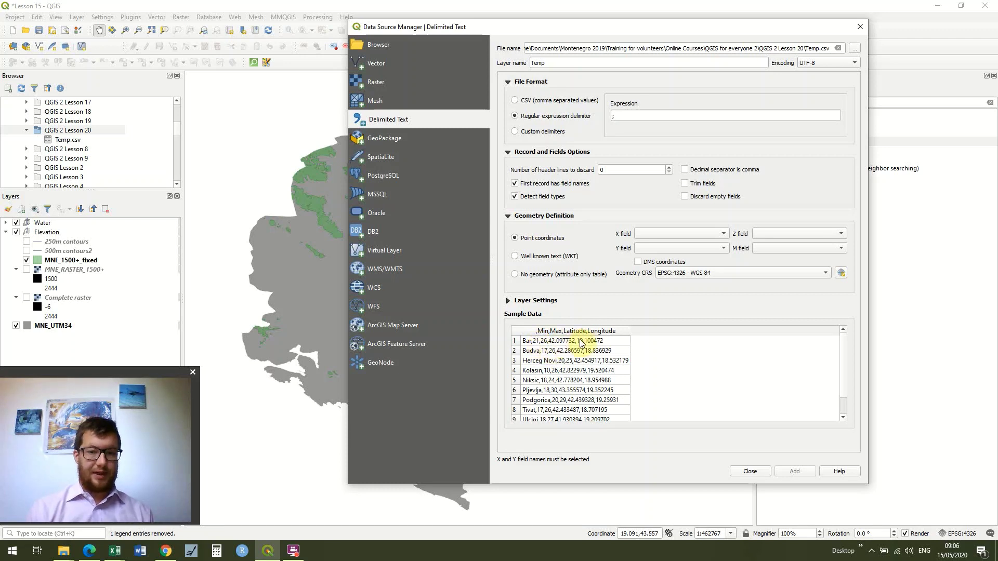
click(516, 99)
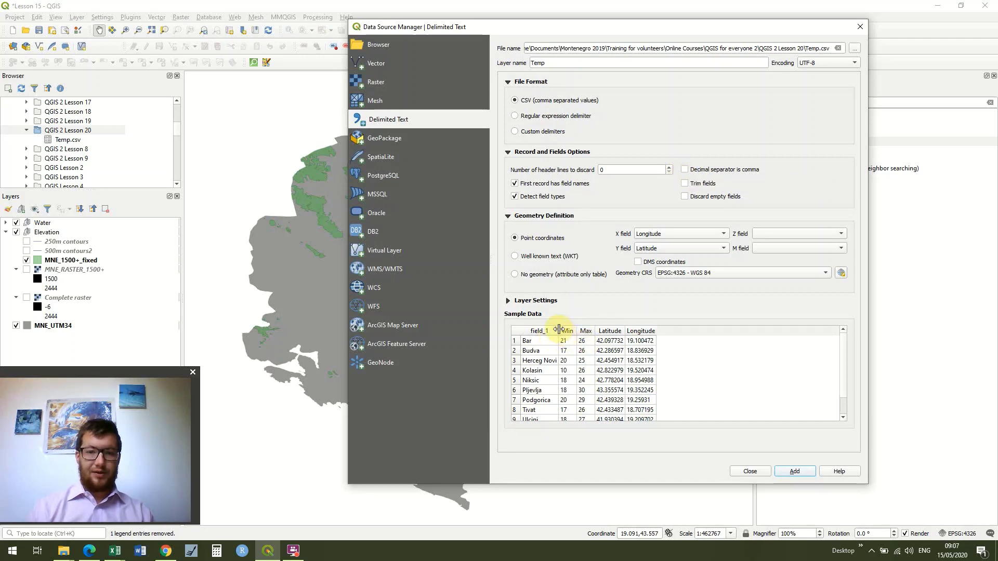
click(685, 170)
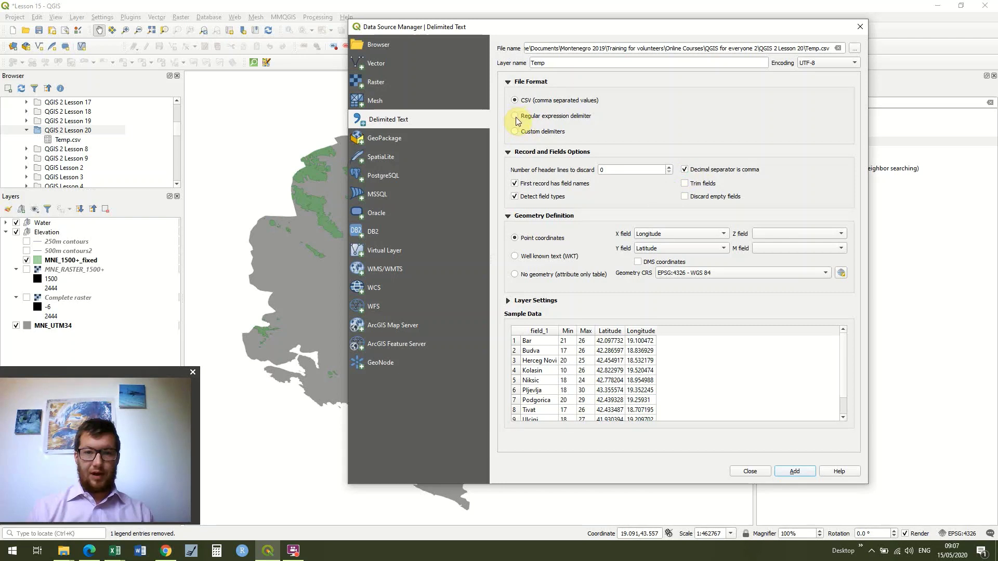
click(516, 116)
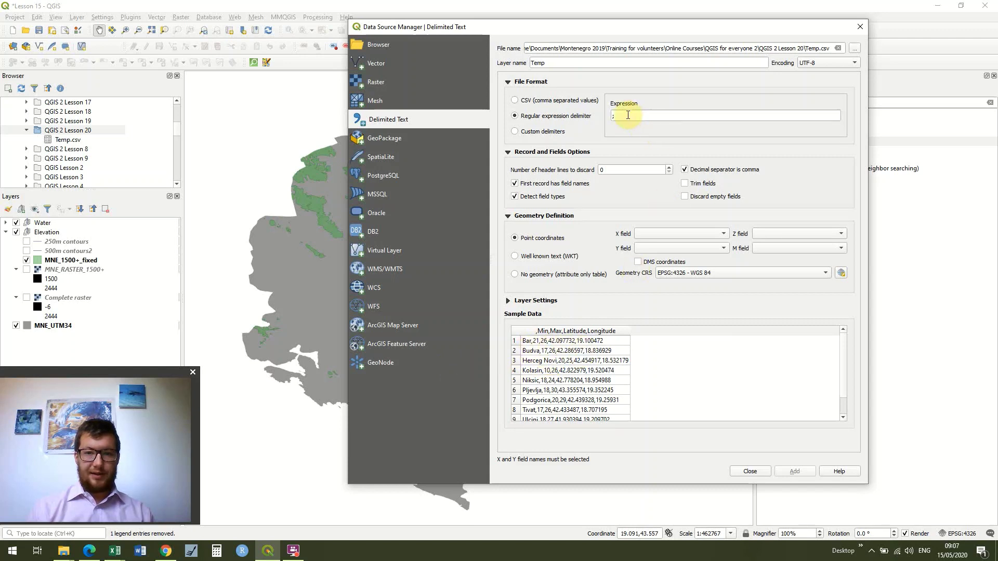
click(517, 103)
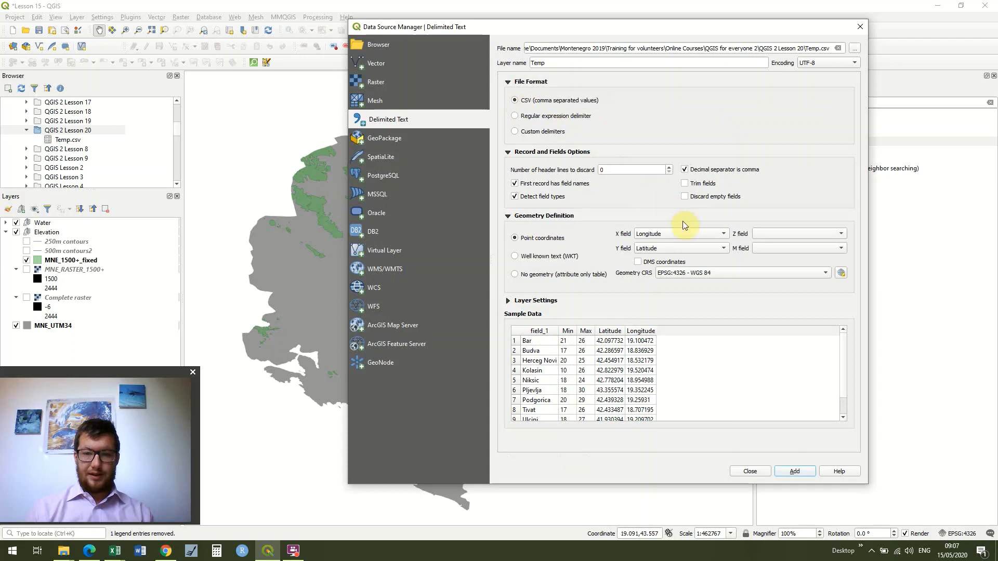
click(685, 169)
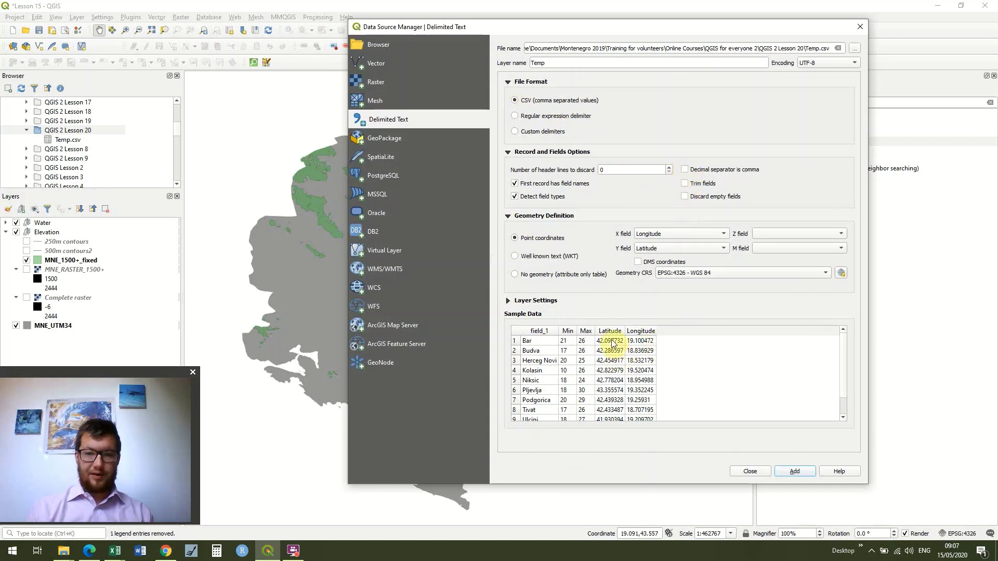
Add the Temp point layer to the map and close the data source dialog.
click(791, 468)
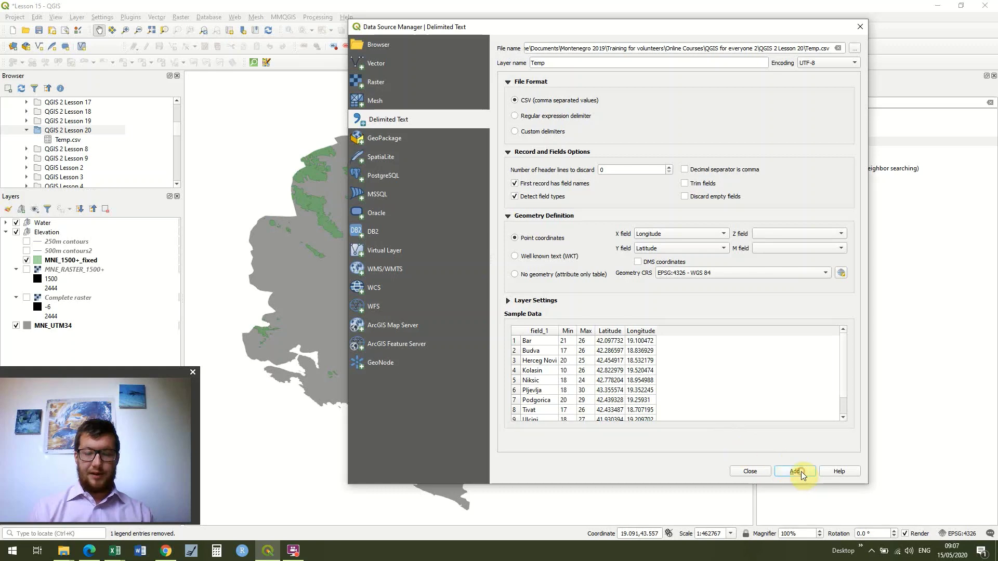
click(859, 27)
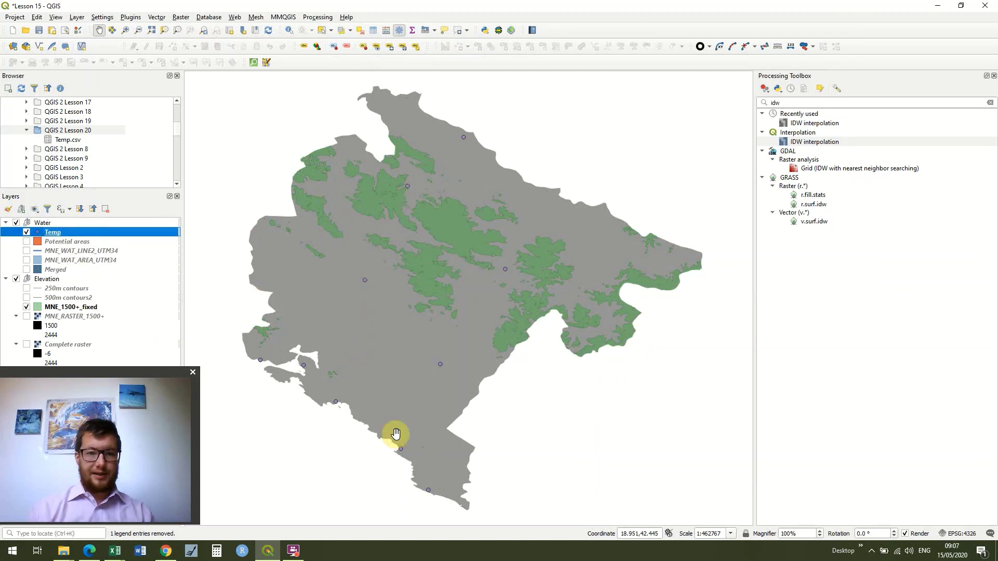
Style the Temp layer's points with the "dot red" preset symbol and apply it.
double_click(41, 235)
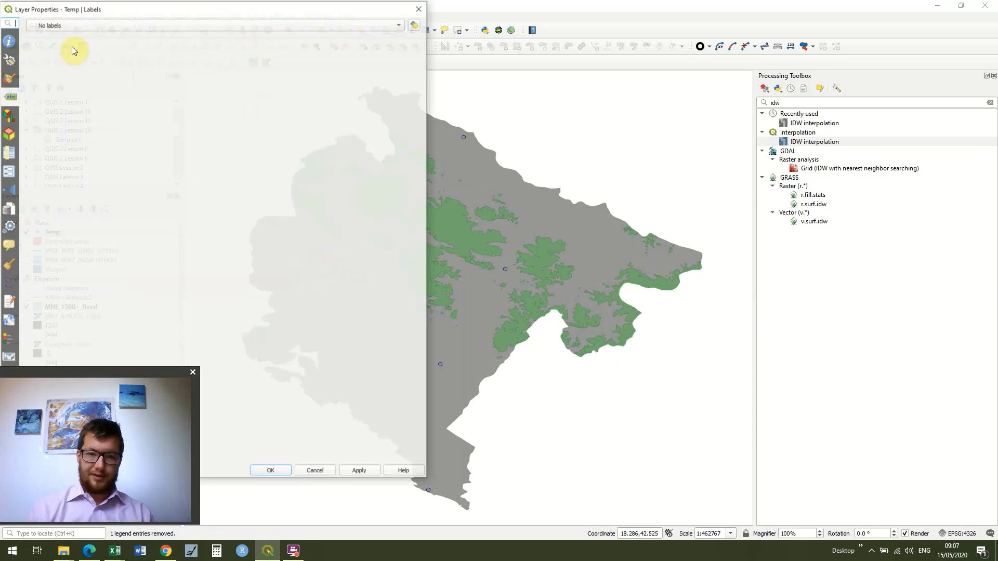
click(8, 78)
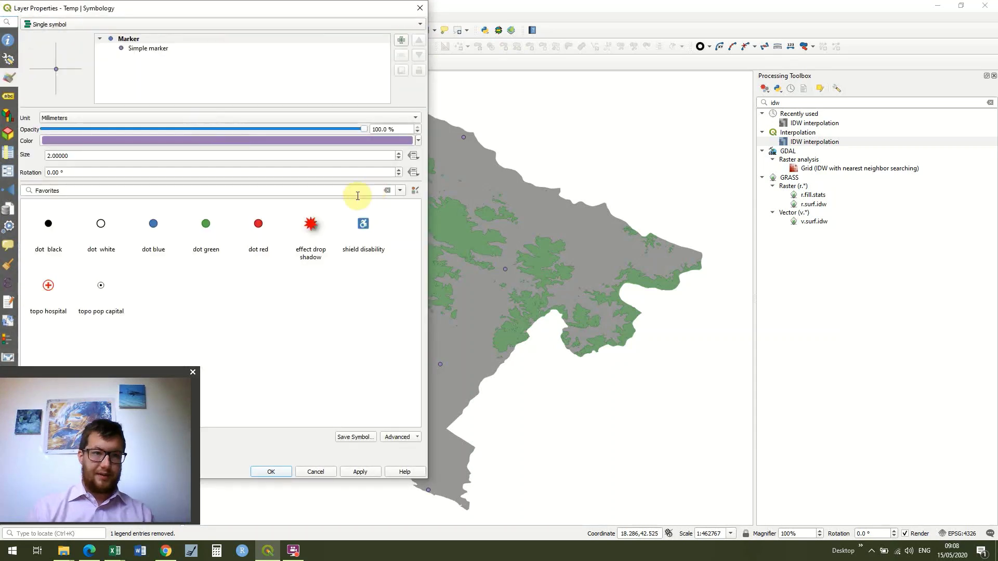
click(259, 224)
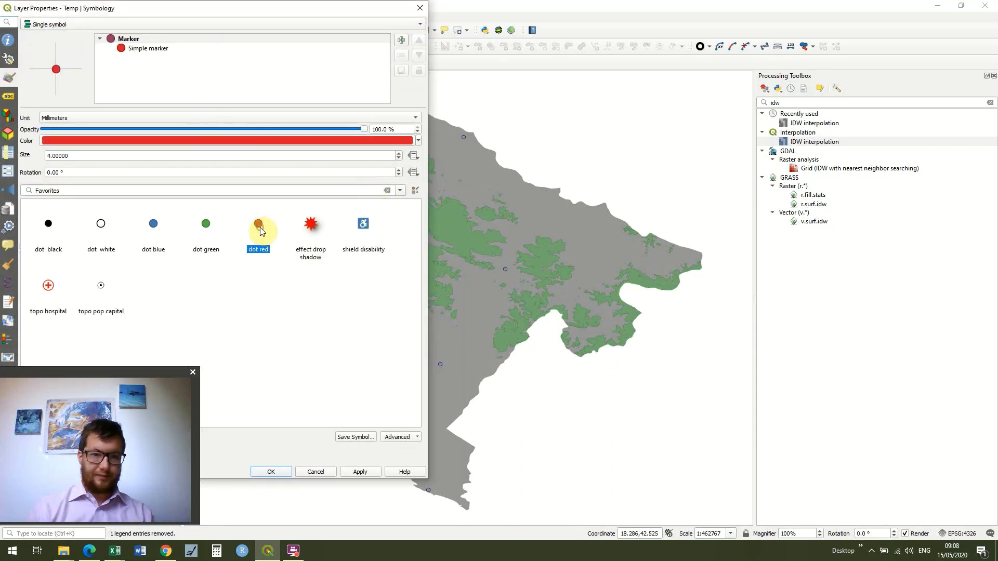
click(366, 471)
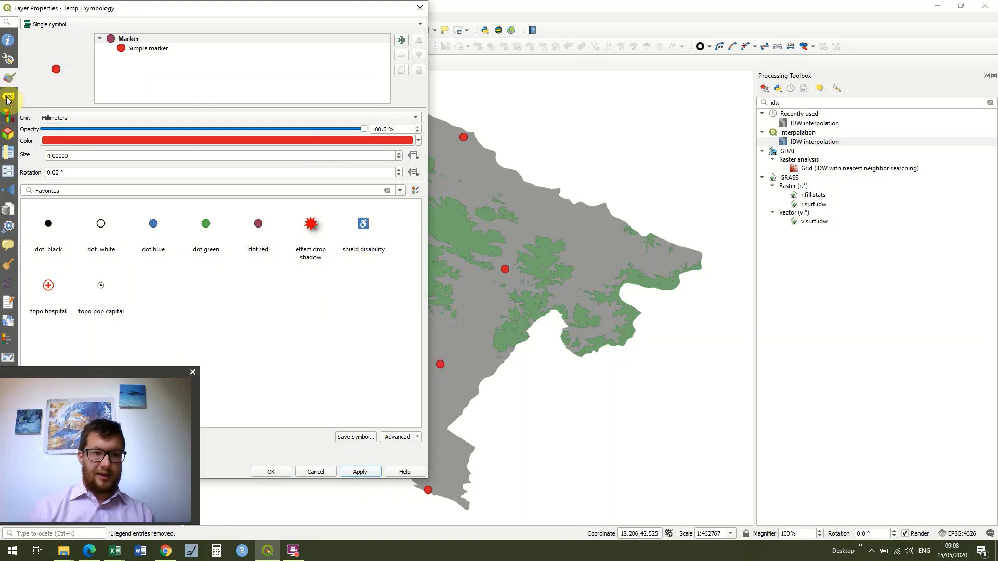
Switch the Temp layer's labelling to single labels.
key(Down)
click(364, 24)
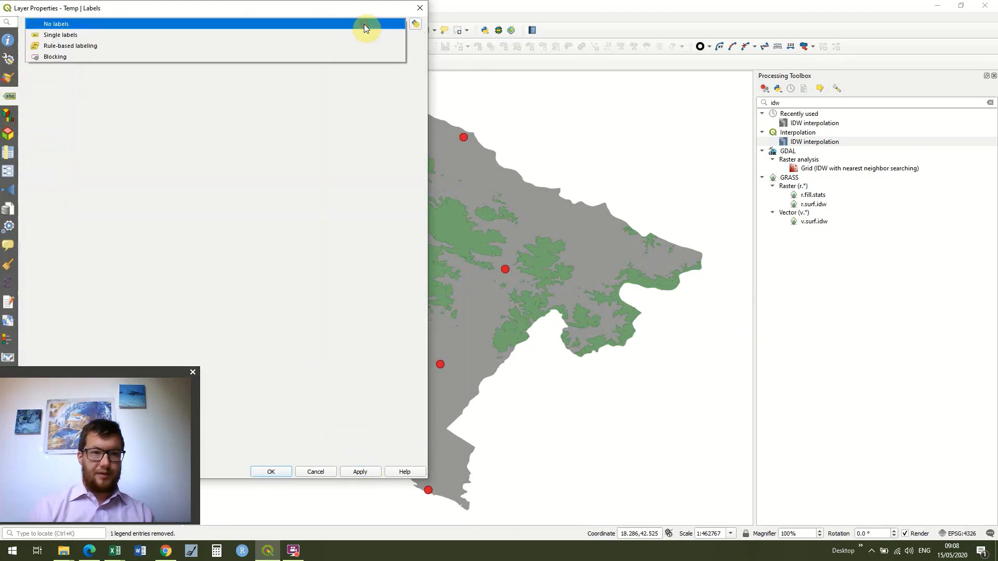
click(333, 36)
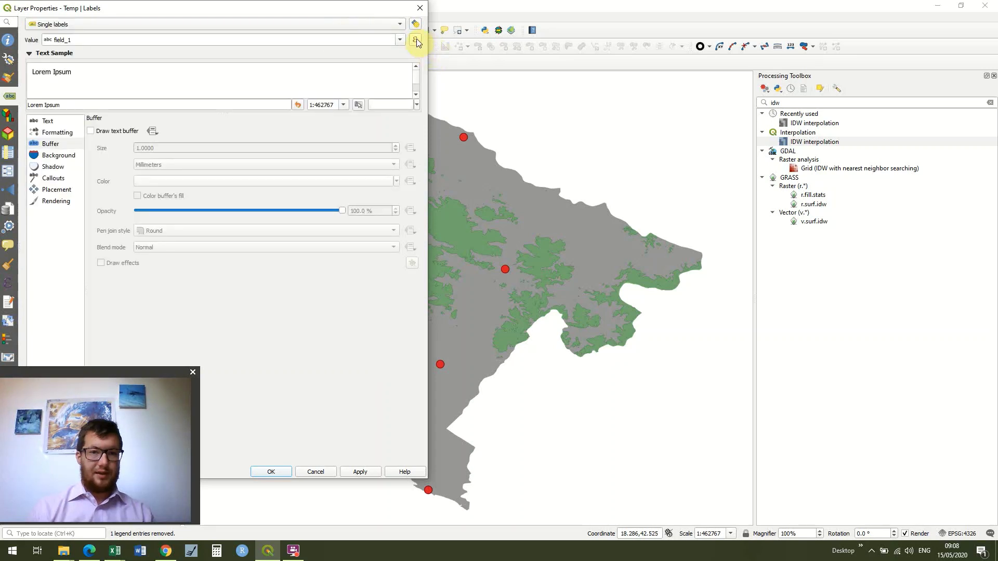
Set the Temp label expression to field_1 || '\n' || Min, and apply it to the map.
click(416, 40)
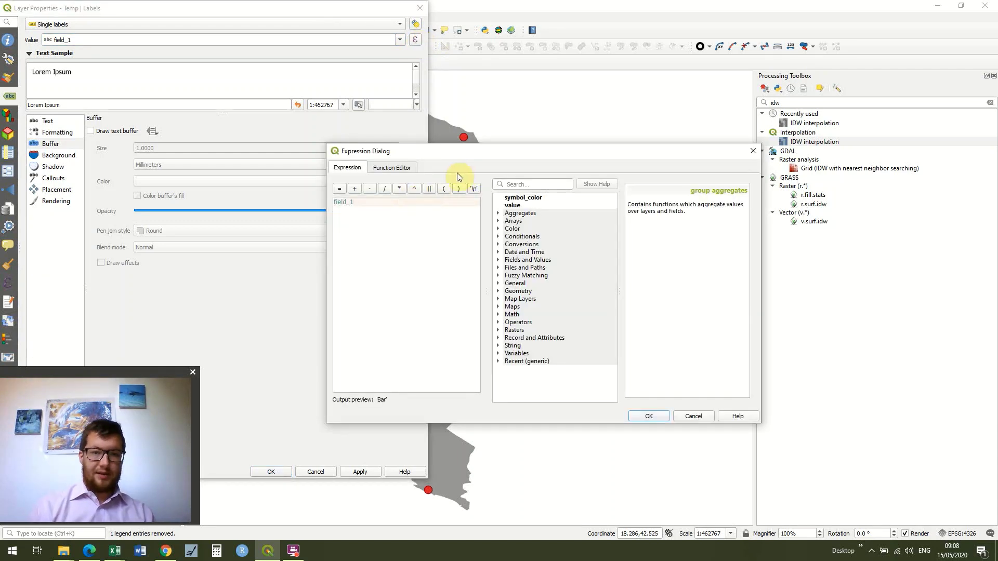
click(429, 188)
click(473, 190)
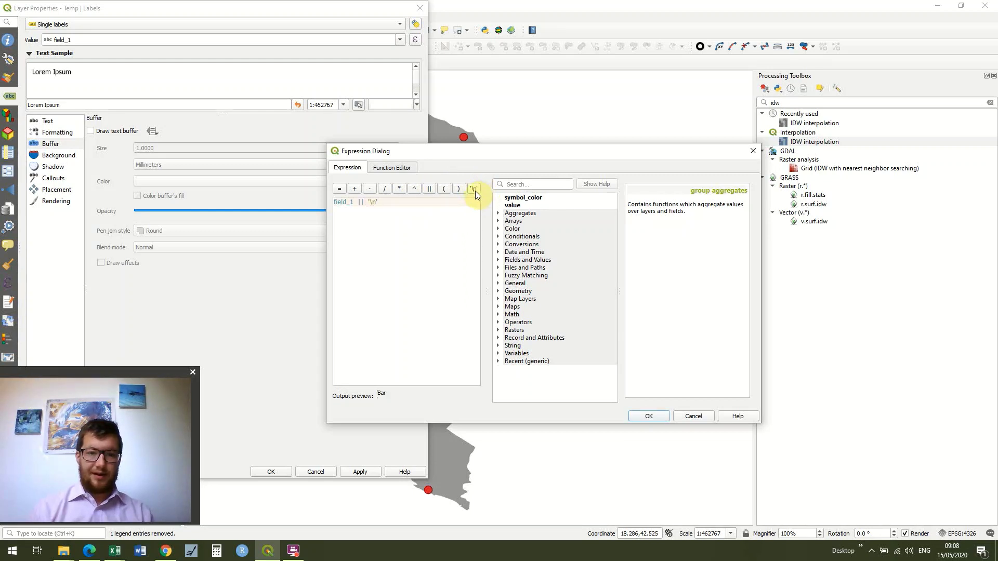
click(429, 189)
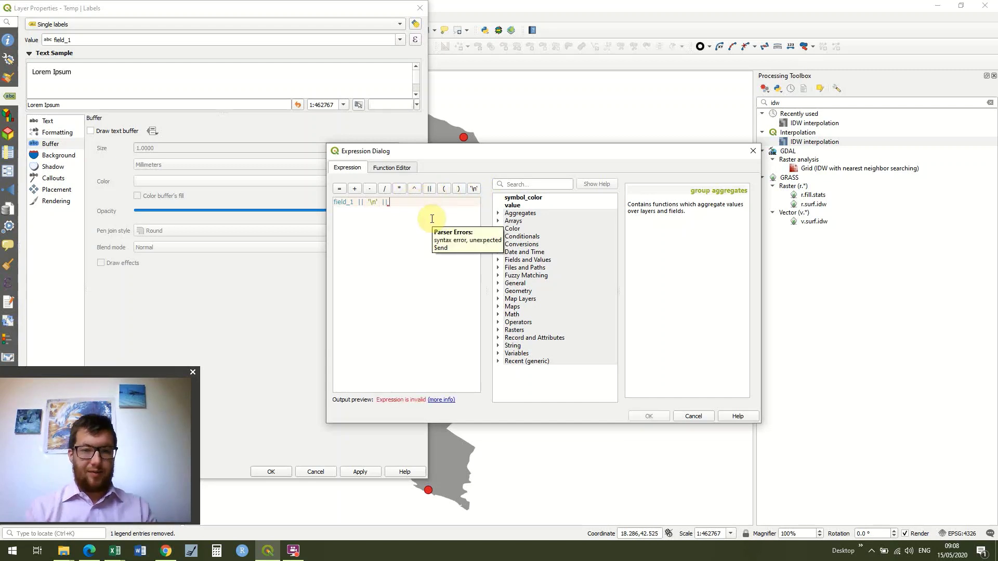
text(Min)
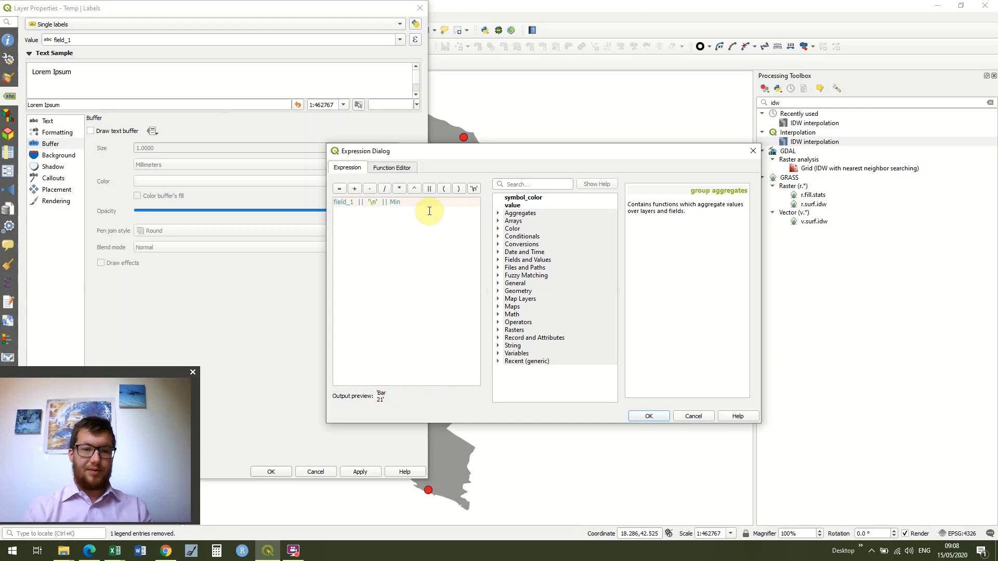
double_click(393, 203)
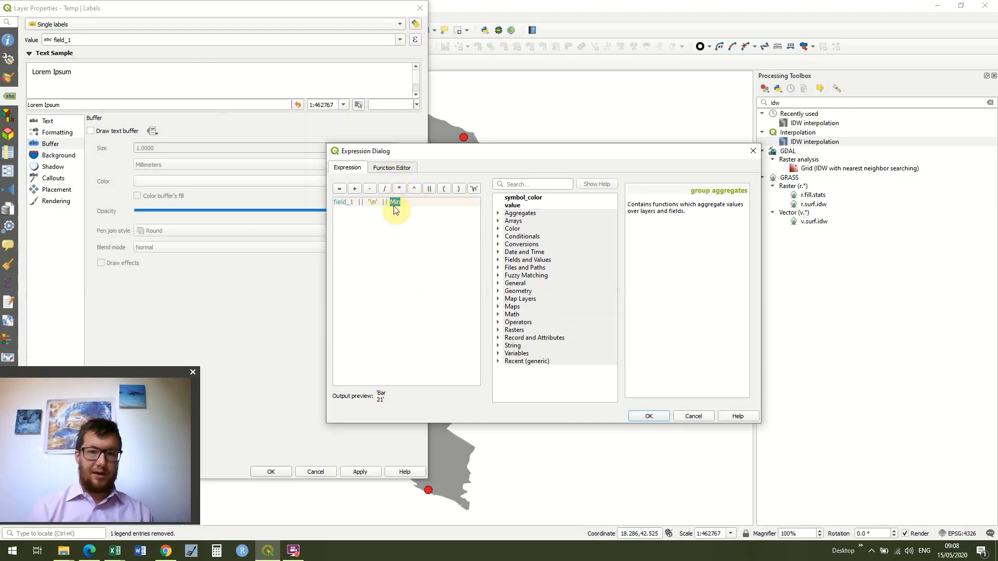
click(649, 417)
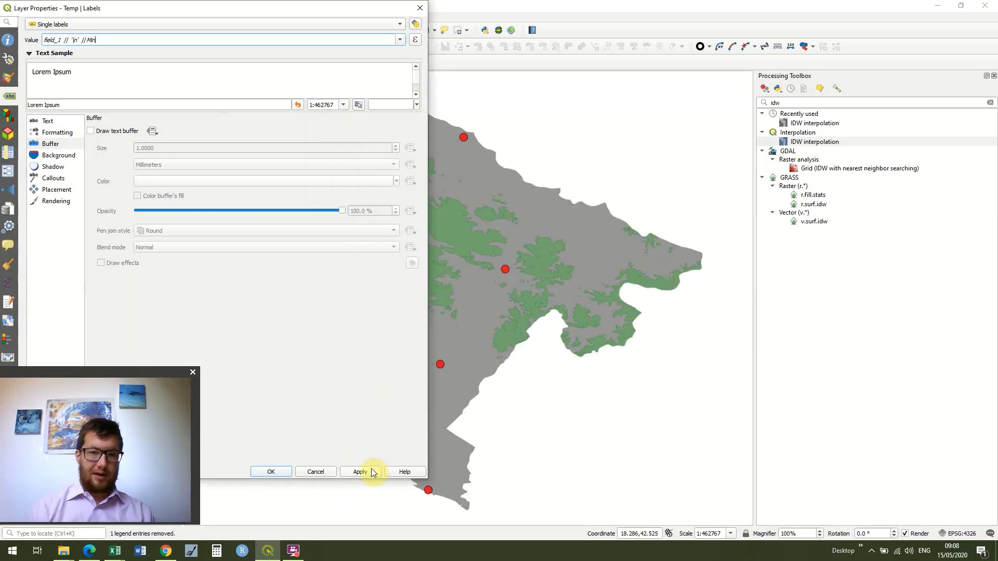
click(371, 470)
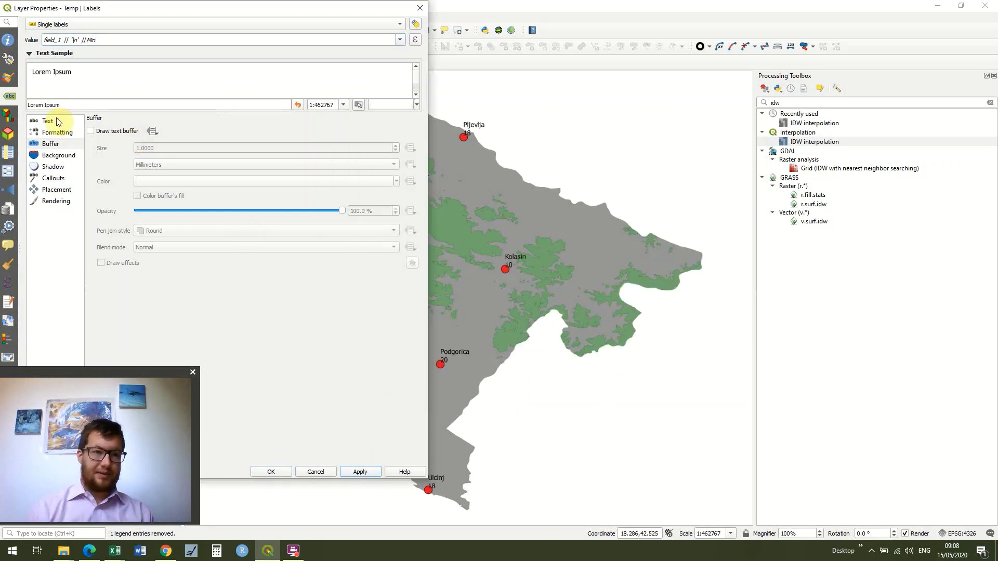
Draw a 0.6 mm text buffer around the Temp labels and accept the layer properties.
click(93, 131)
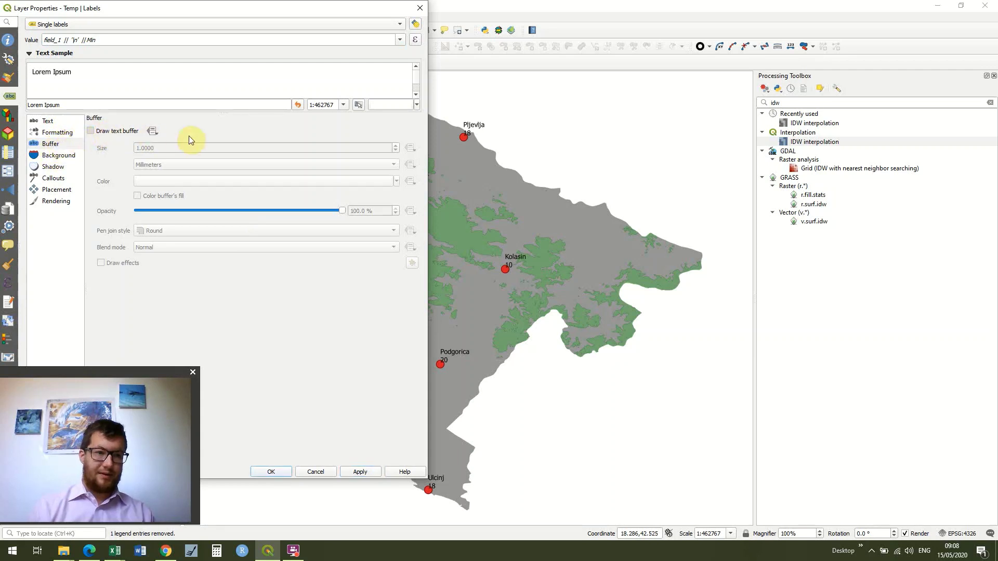
click(188, 147)
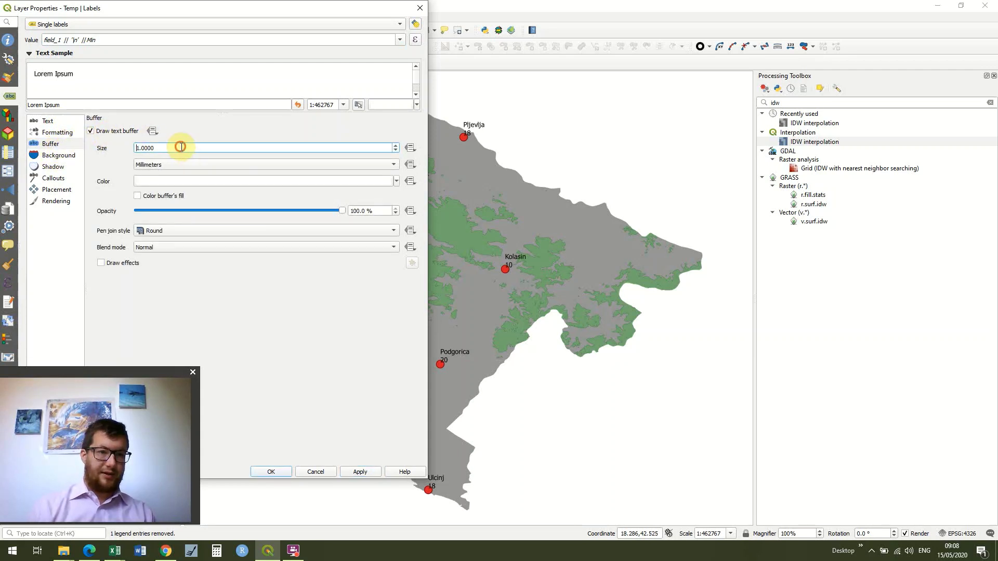
double_click(180, 147)
text(0.6)
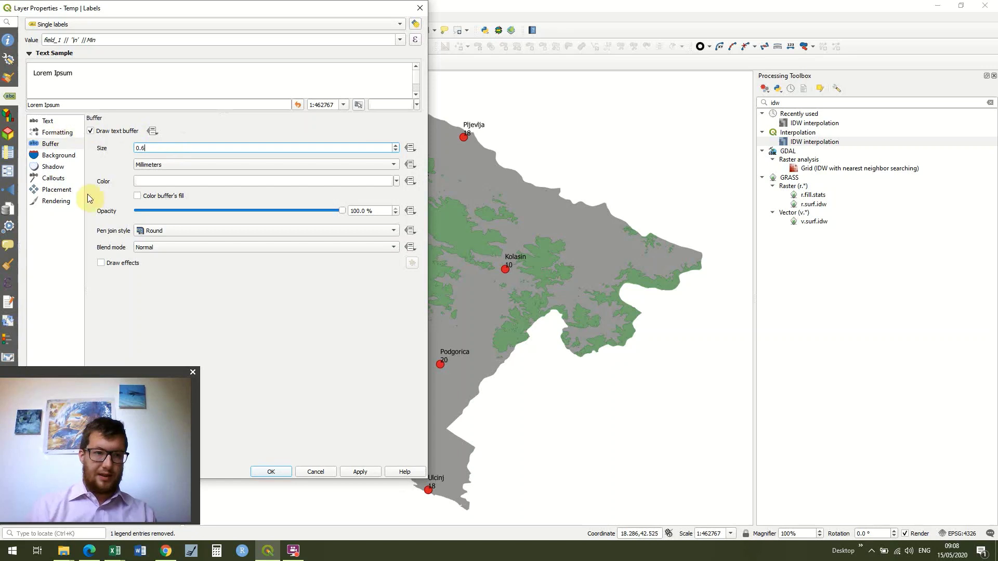
click(365, 472)
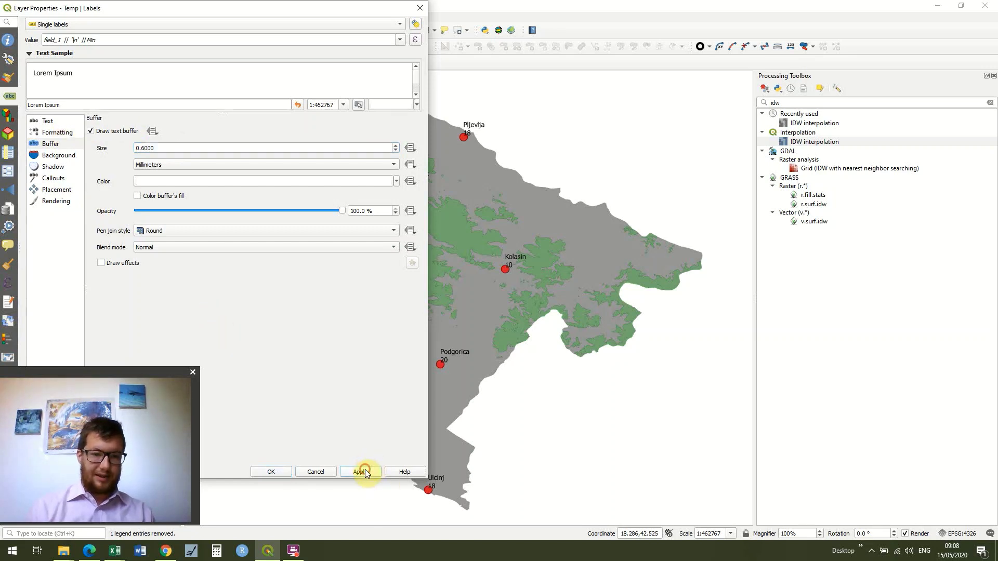
click(272, 471)
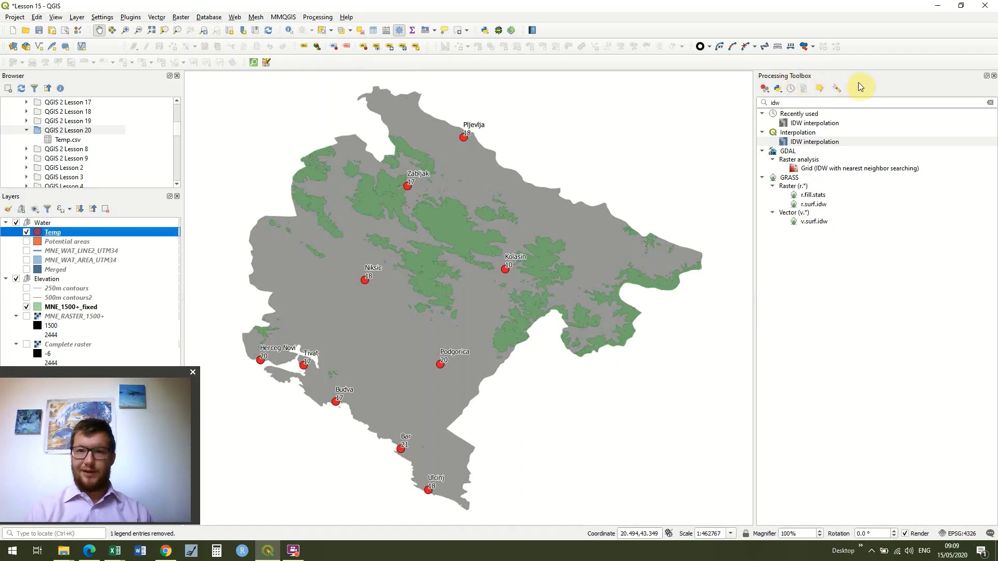
Open the IDW interpolation tool and add the Temp layer's Min attribute as its input data.
click(317, 16)
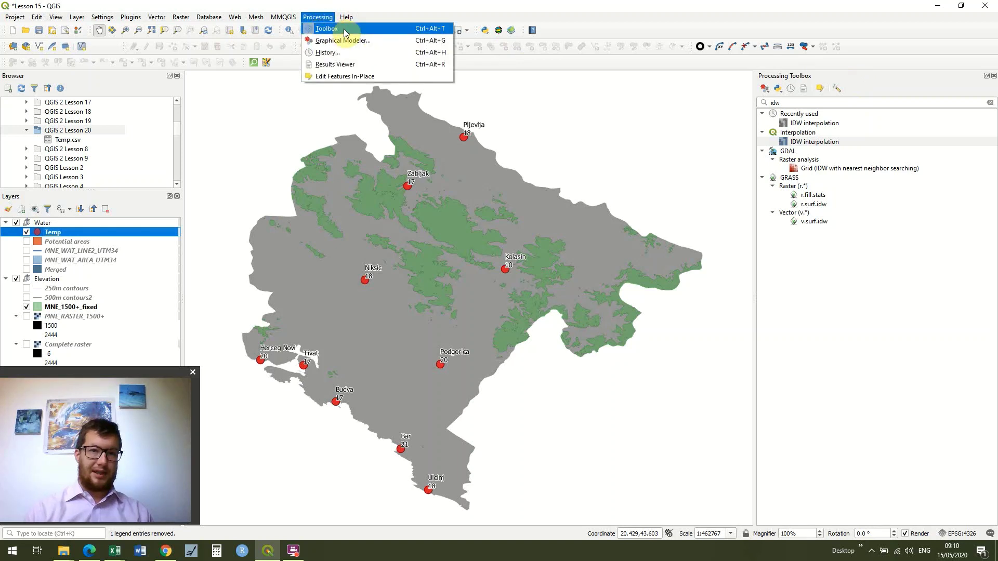
click(824, 103)
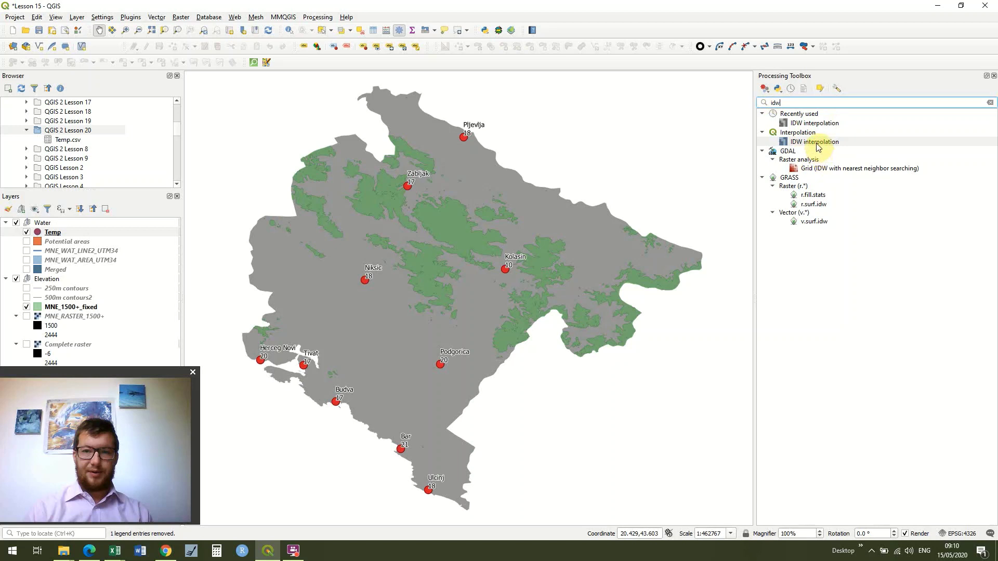
double_click(818, 142)
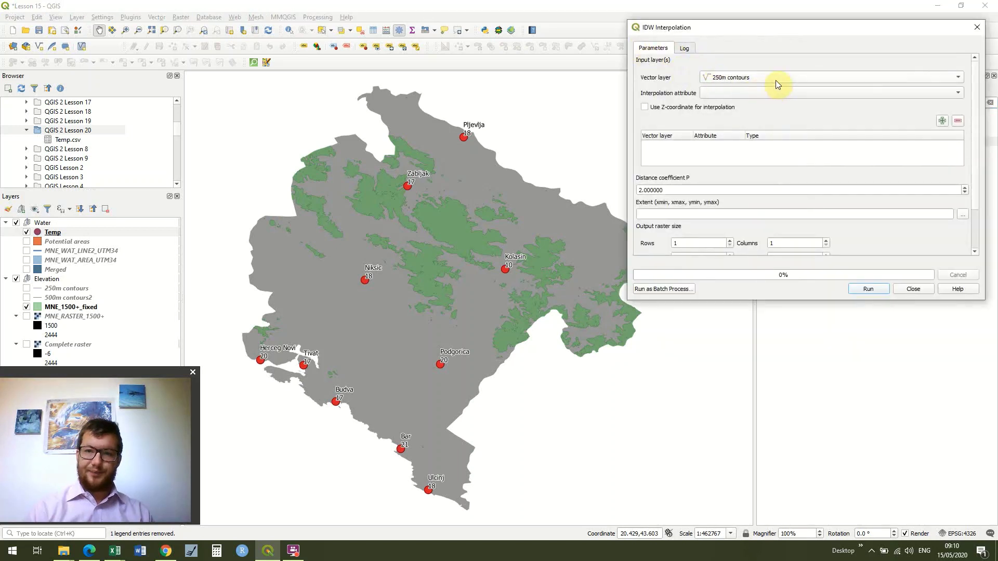
click(775, 80)
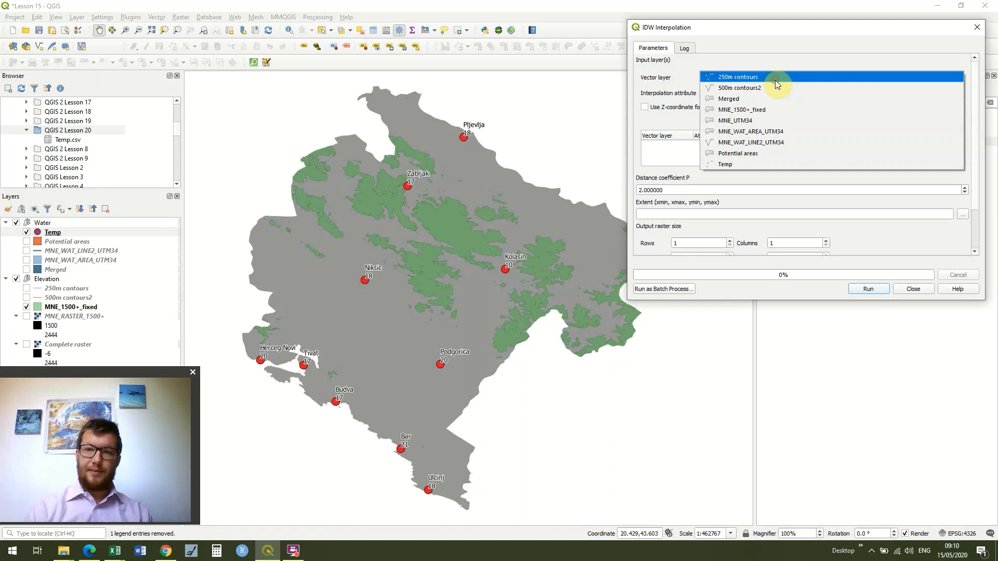
click(747, 162)
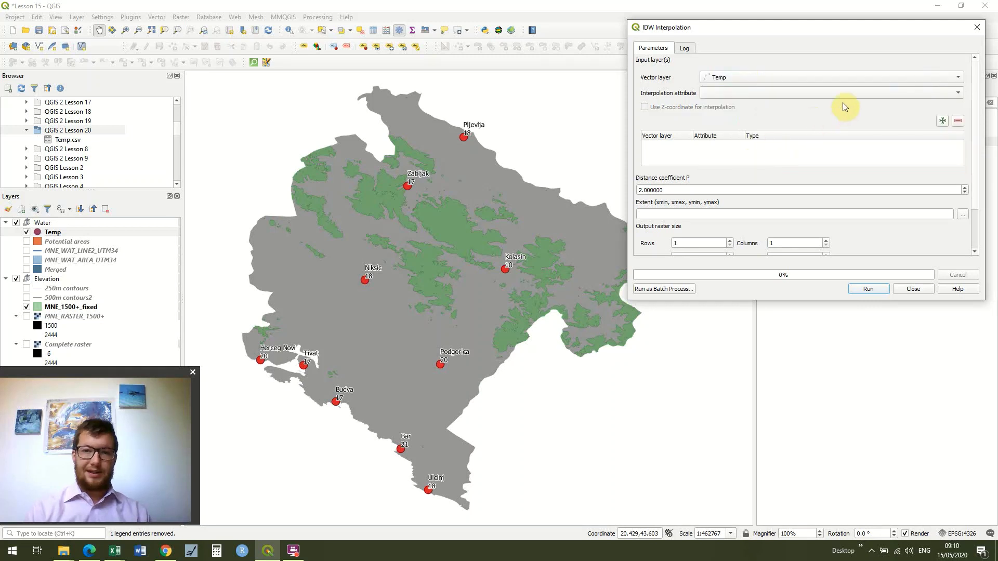
click(930, 94)
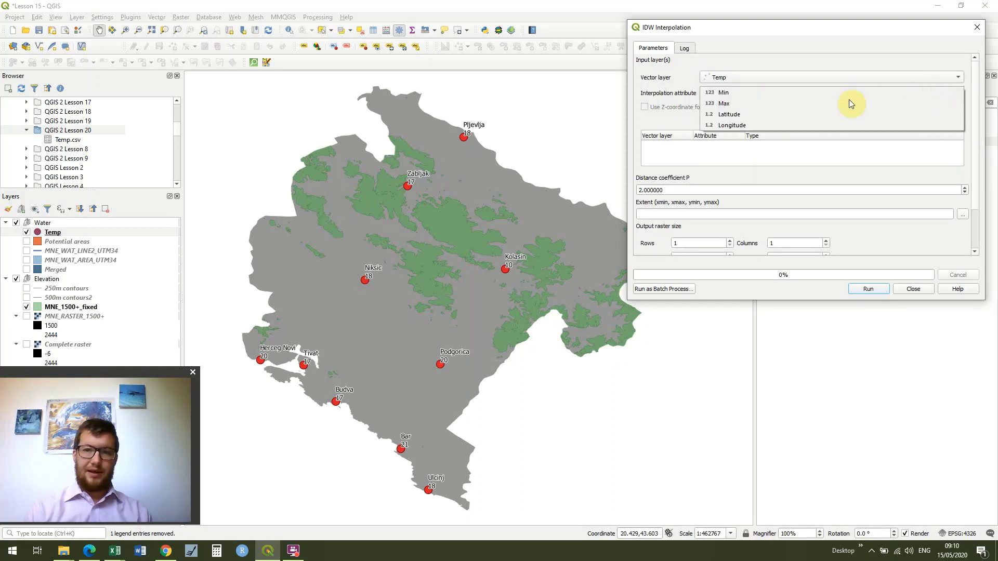
click(819, 92)
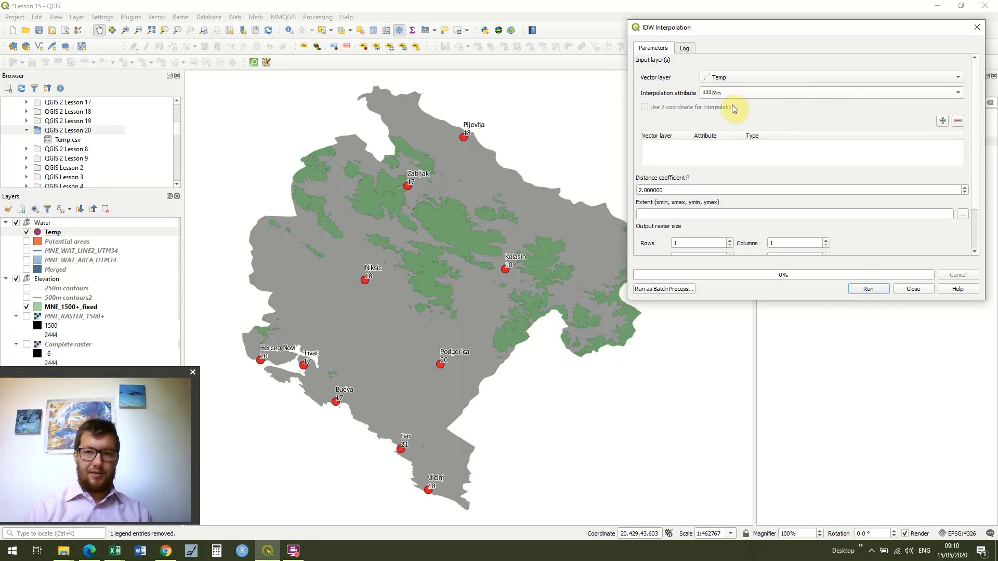
click(942, 121)
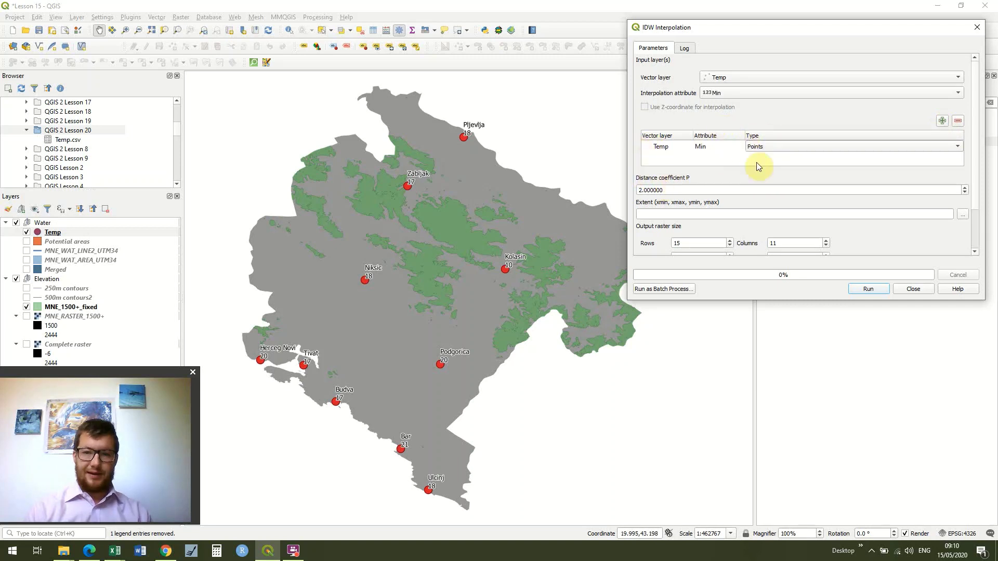
Draw the interpolation extent on the canvas around the whole country, about 18.32 to 20.35 in x and 41.82 to 43.59 in y.
click(963, 214)
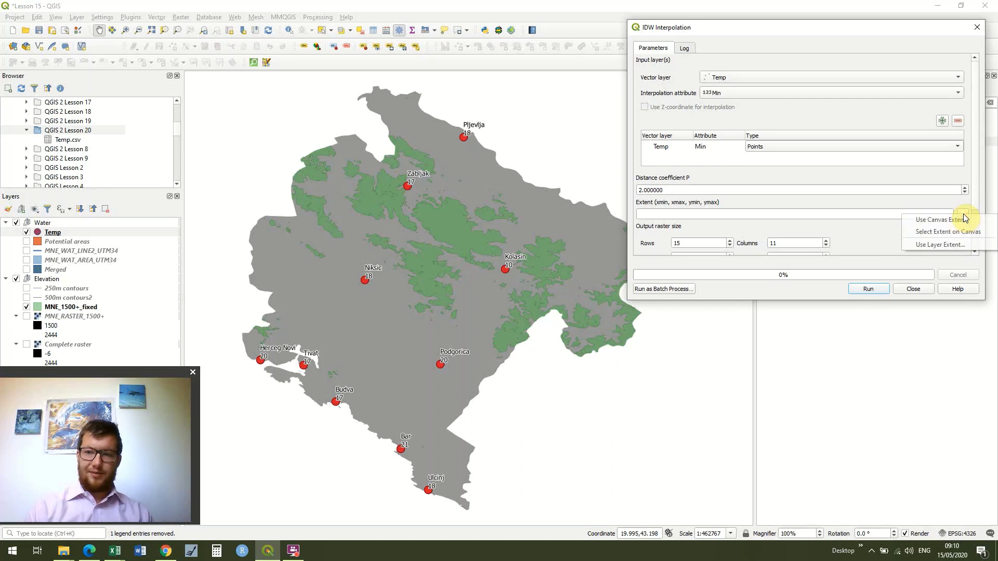
click(980, 237)
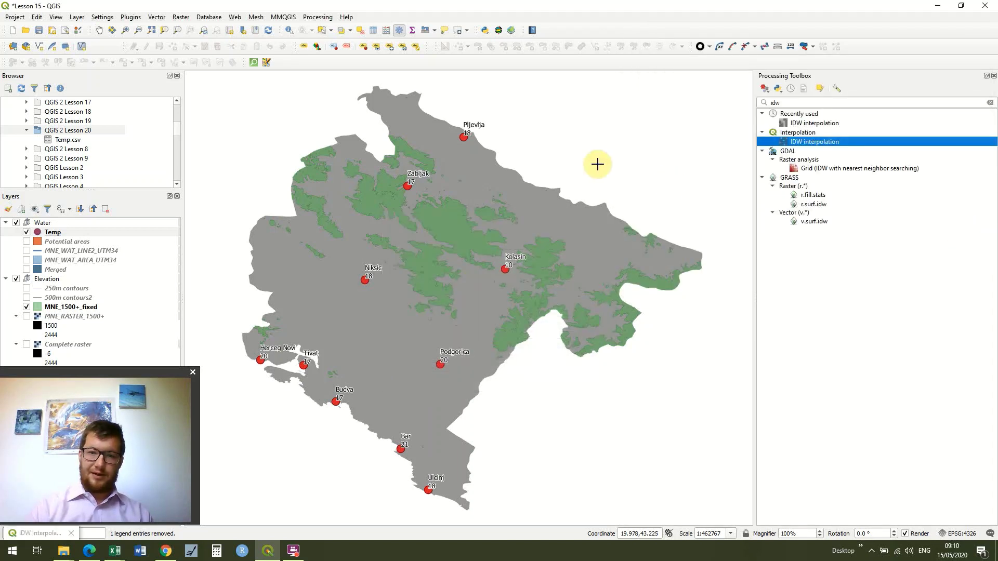
drag(208, 78, 496, 199)
drag(680, 392, 711, 517)
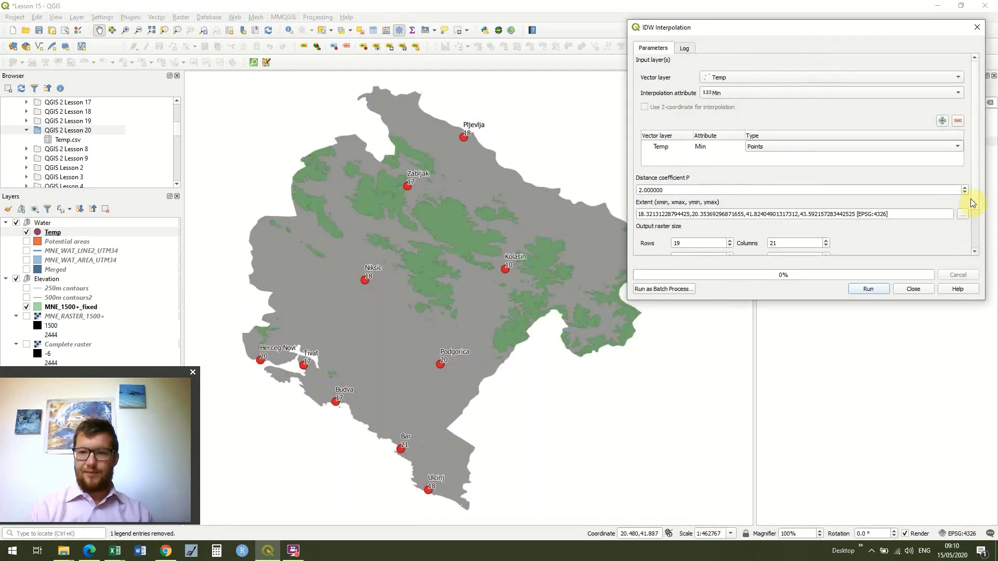
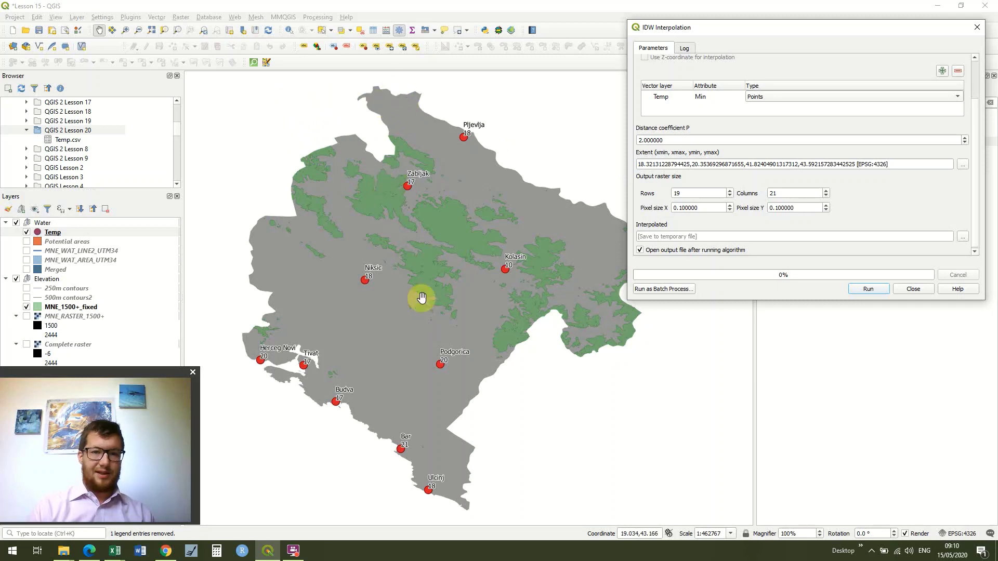
Set the output raster size to 50 rows and run the IDW interpolation to a temporary file.
double_click(693, 194)
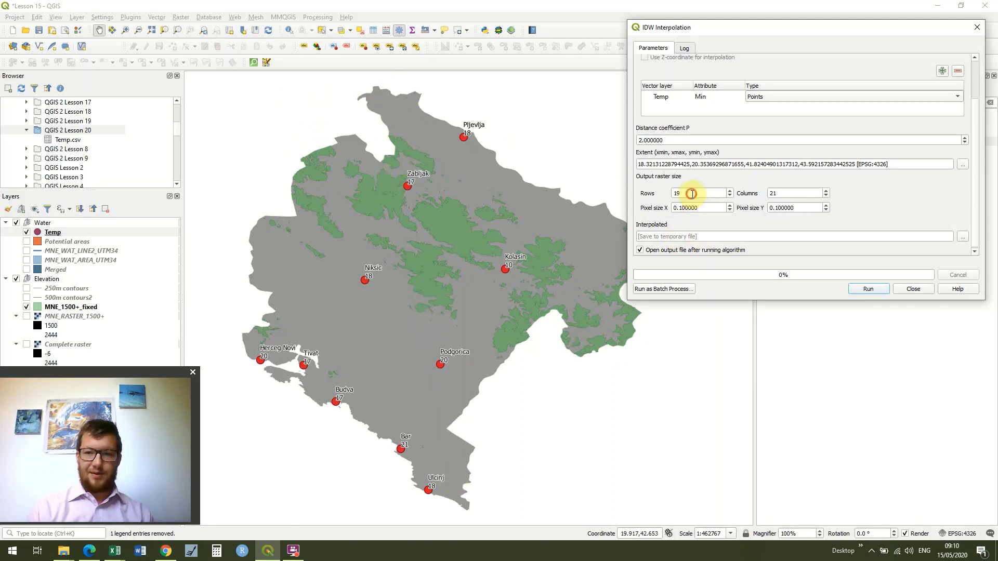
text(50)
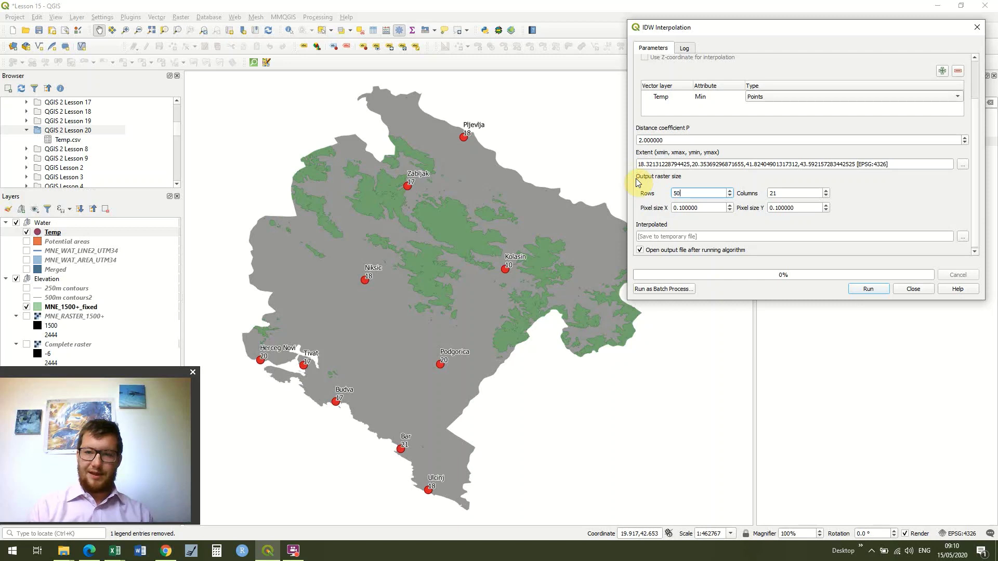
click(870, 196)
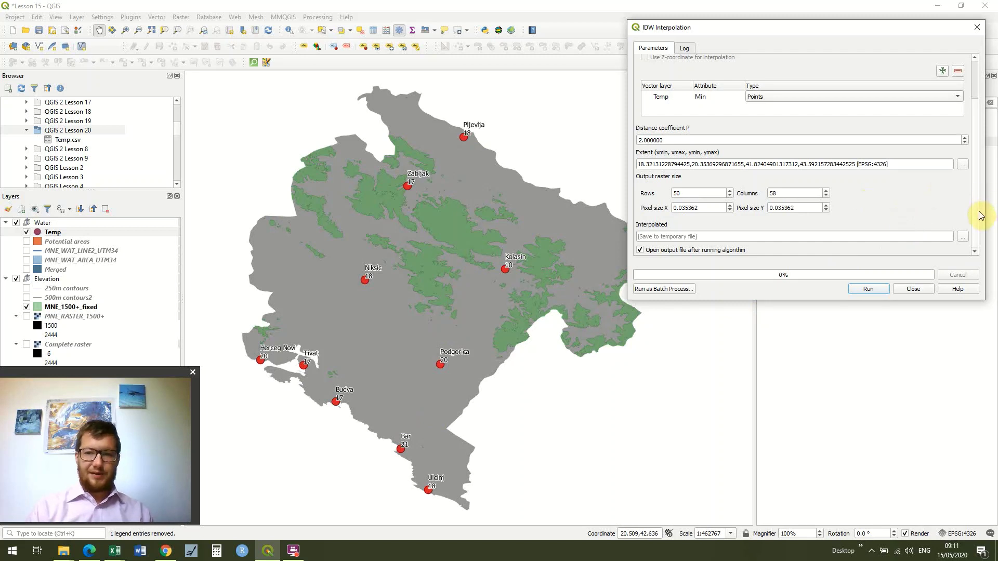
scroll(979, 223, down, 1)
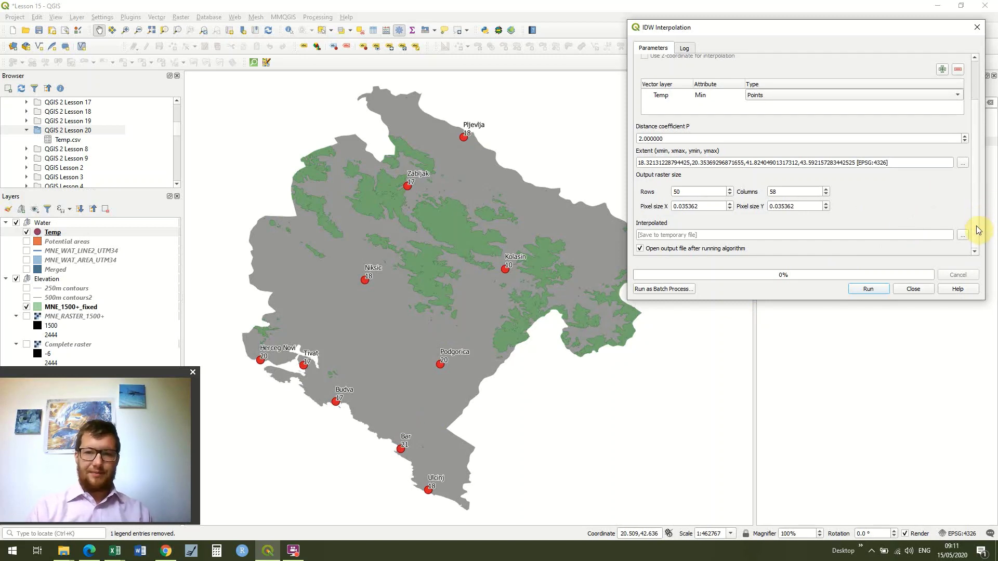
click(868, 289)
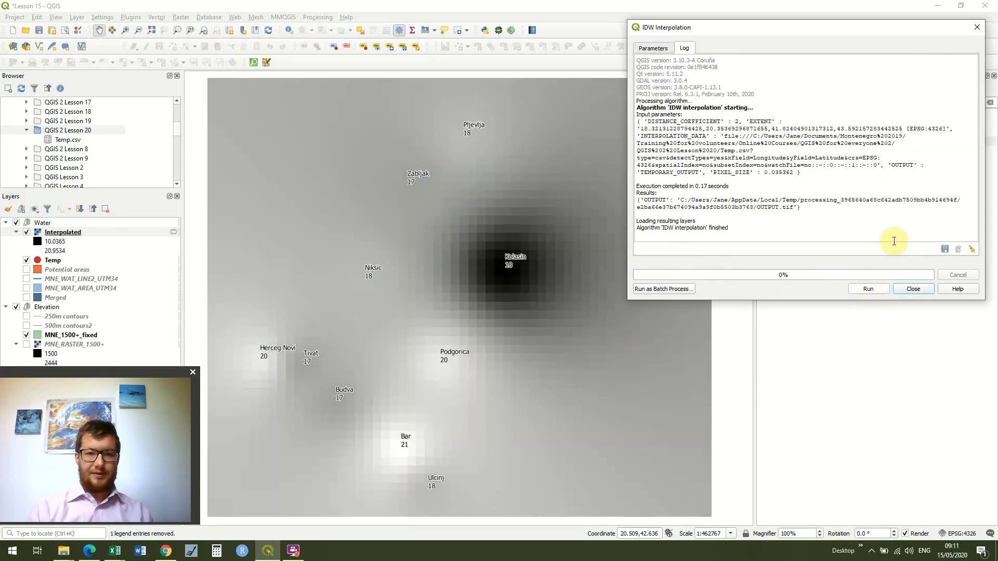
click(977, 28)
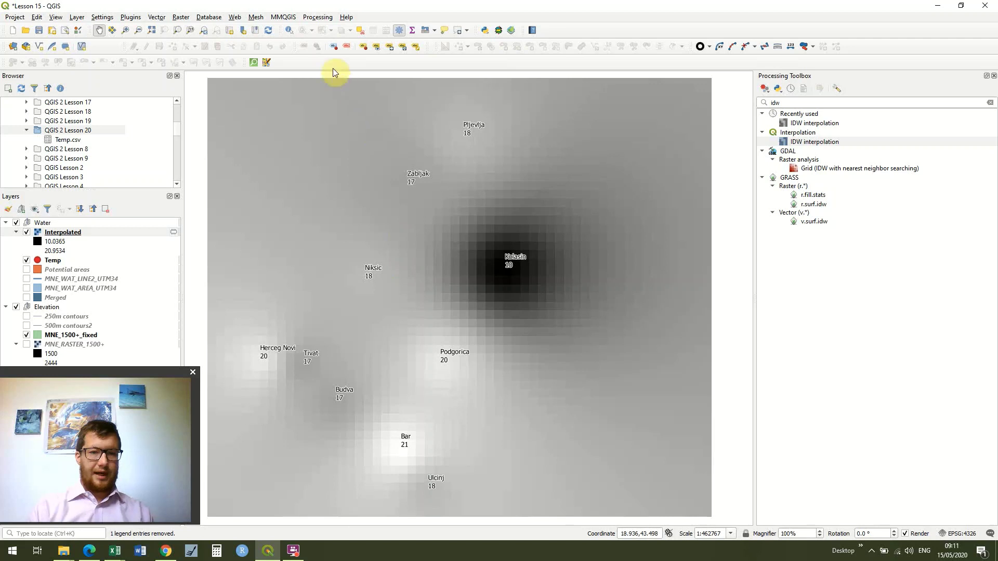
Move the Interpolated raster below the Temp and Potential areas layers in the Water group.
click(106, 233)
drag(105, 235, 105, 272)
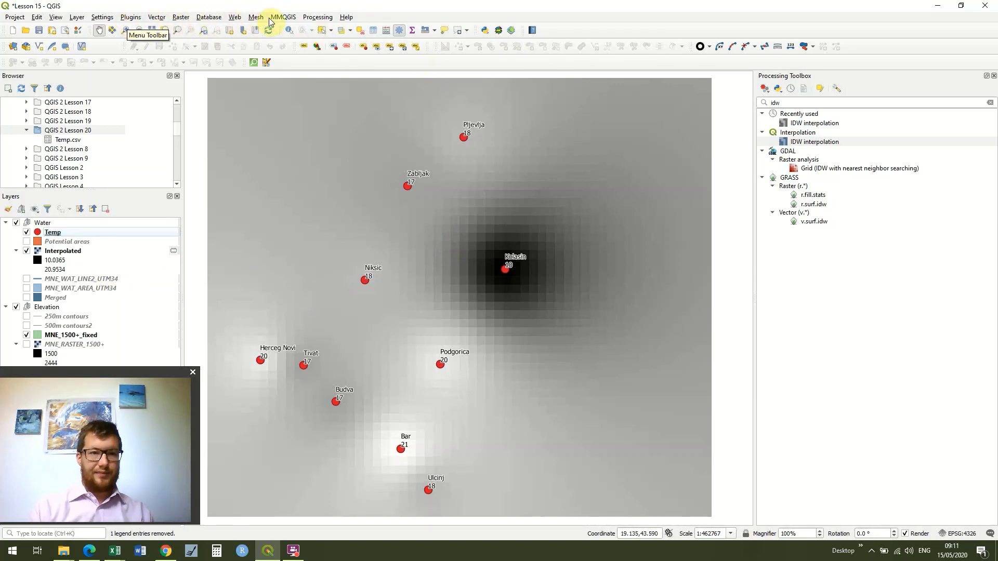
Clip the Interpolated raster by mask layer, using MNE_UTM34 as the mask.
click(185, 16)
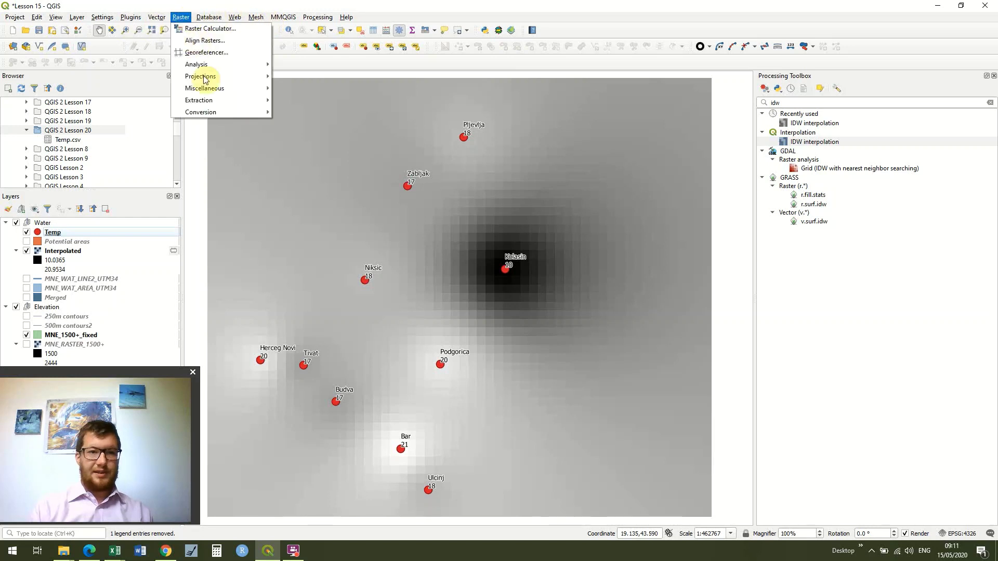
mouse_move(208, 100)
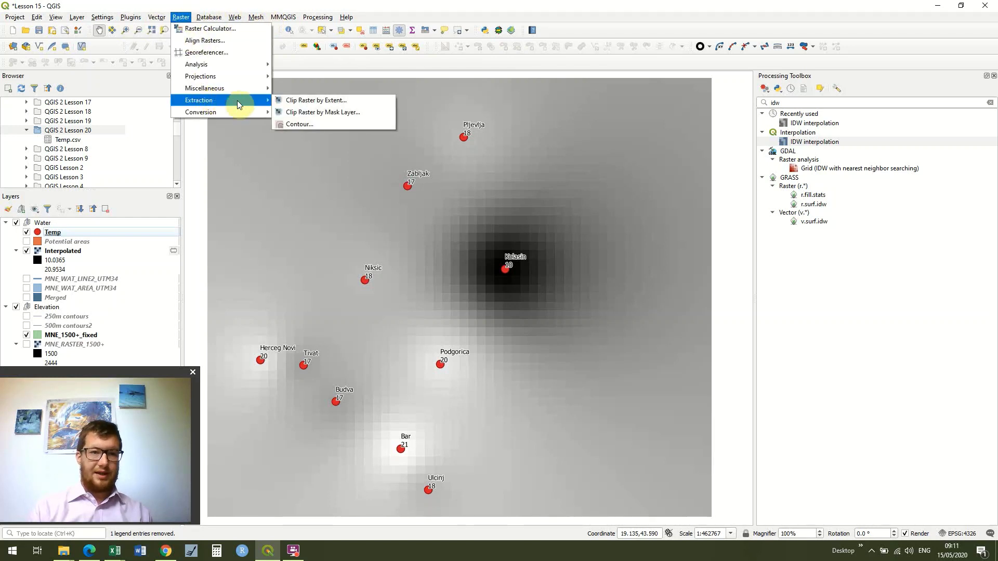
click(368, 114)
click(939, 92)
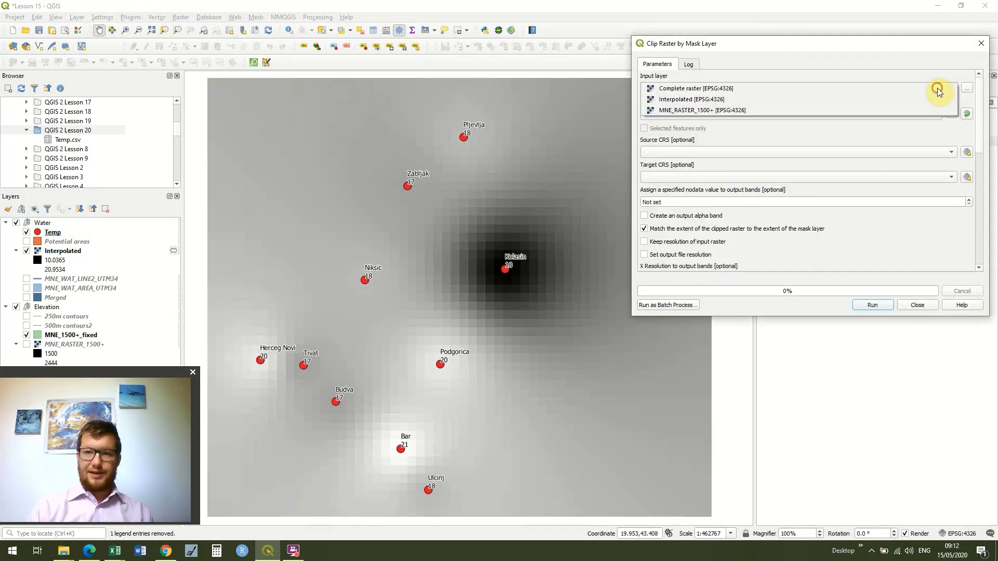
click(798, 104)
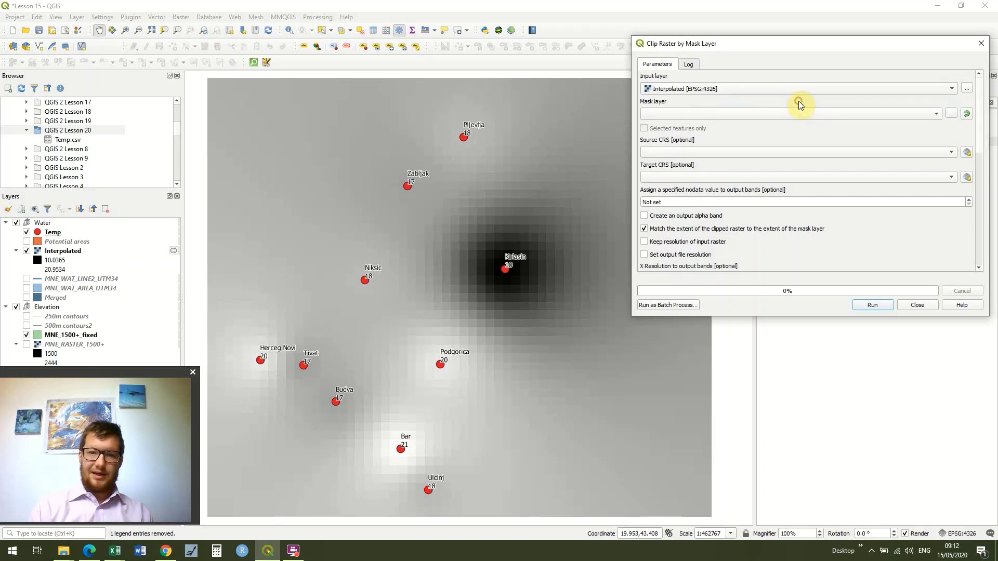
click(933, 114)
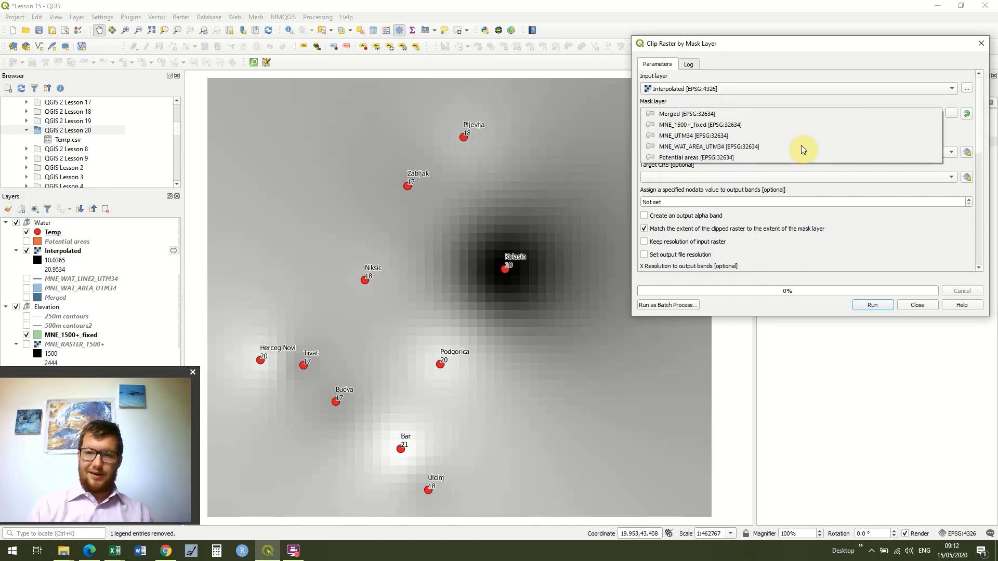
click(747, 135)
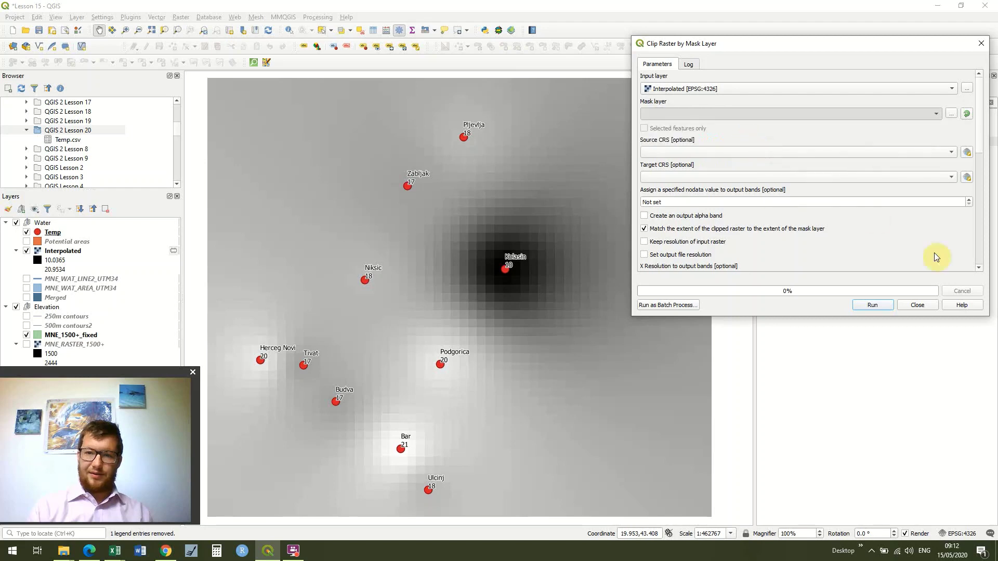
click(884, 308)
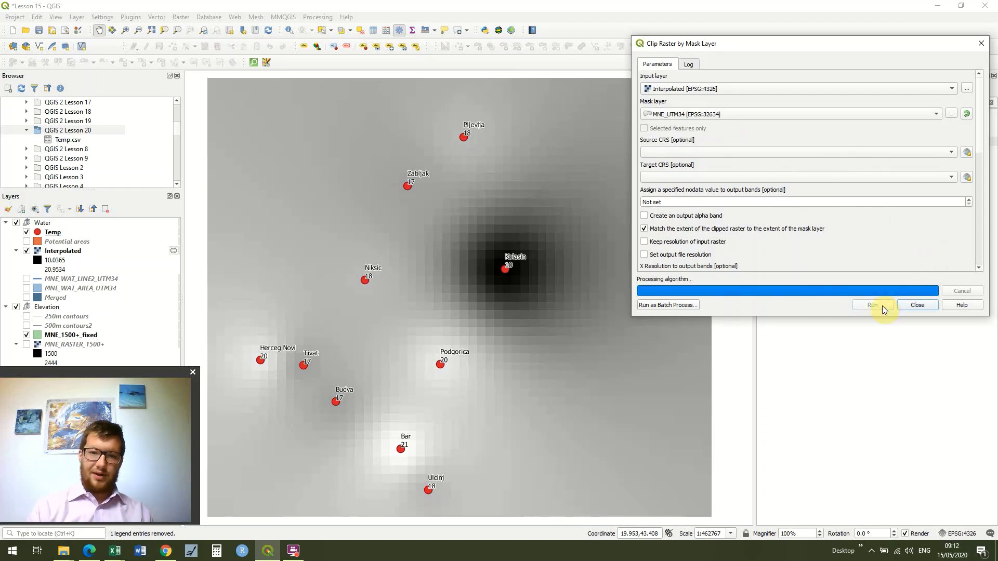
click(930, 306)
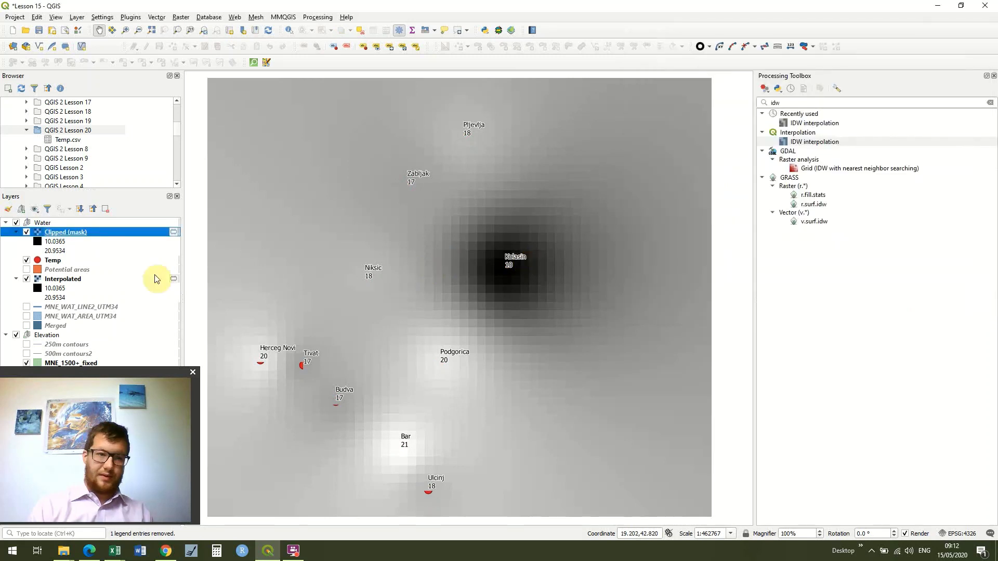
Remove the unclipped Interpolated raster from the project.
click(73, 280)
right_click(74, 281)
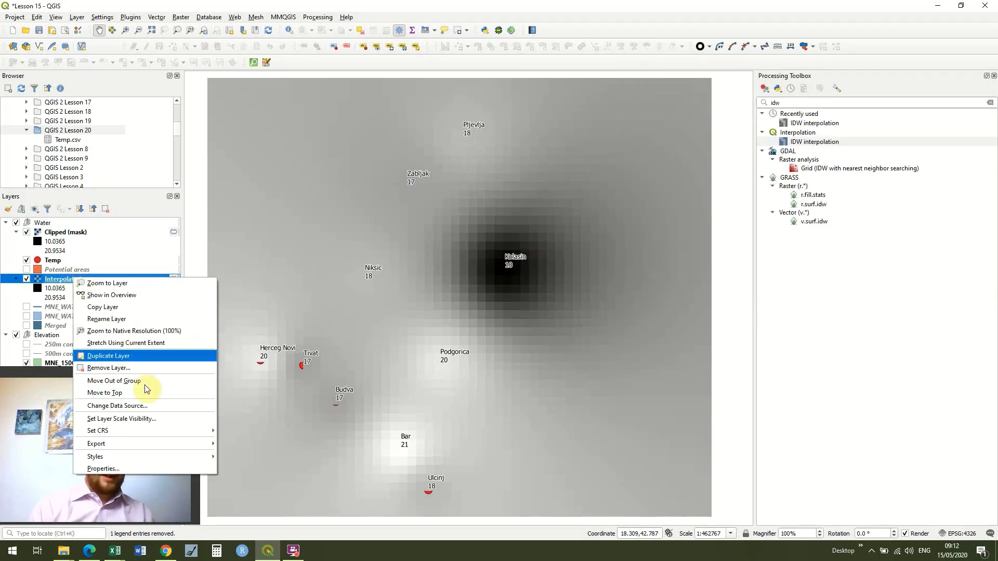
click(108, 368)
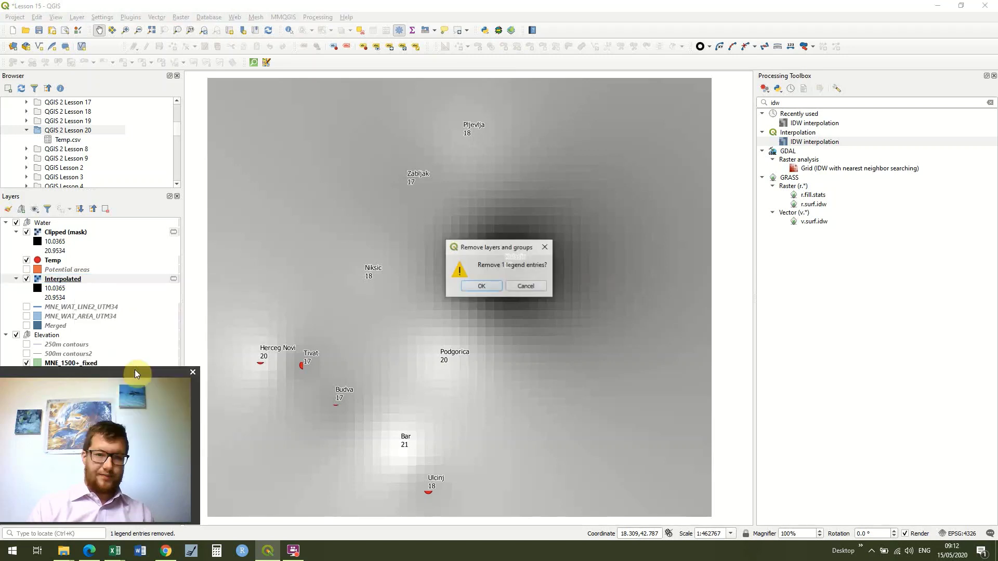
click(483, 287)
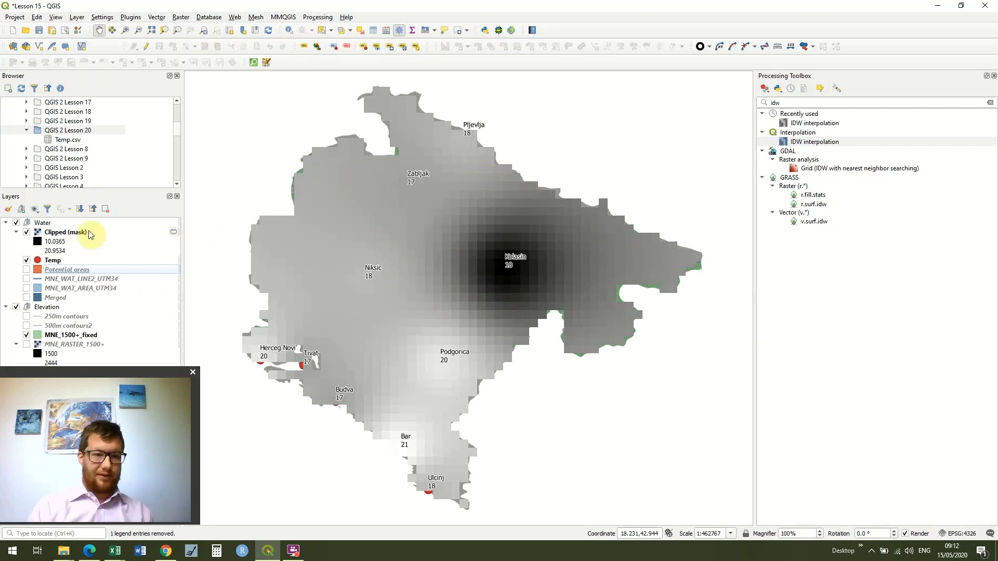
Set the Clipped (mask) raster's render type to Singleband pseudocolor.
double_click(38, 242)
drag(334, 159, 356, 24)
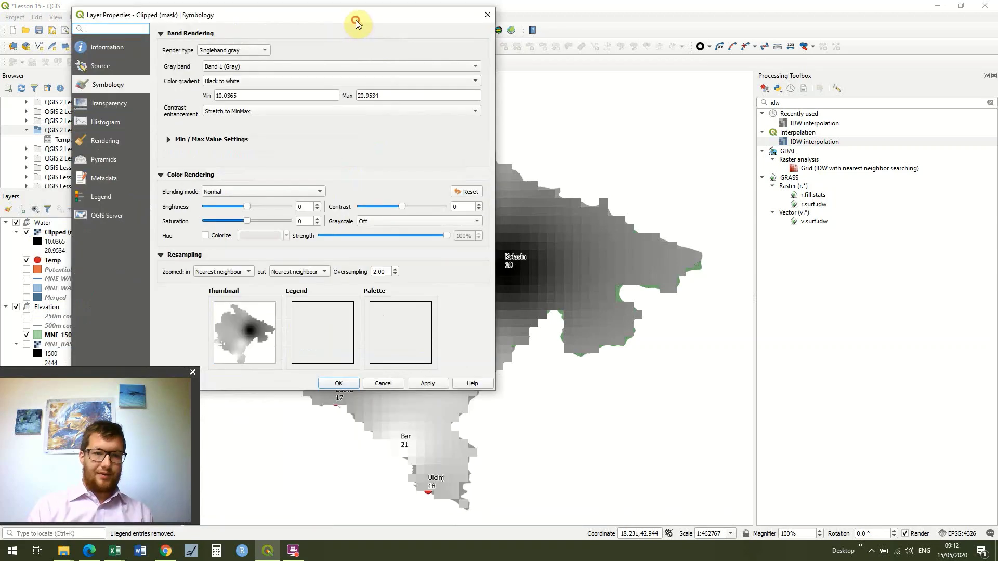
click(253, 51)
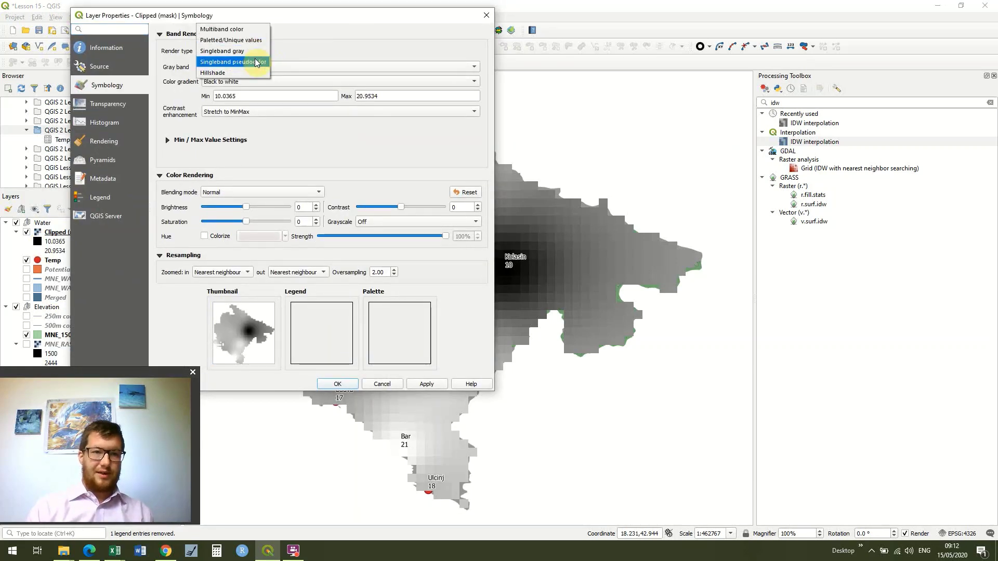
click(254, 62)
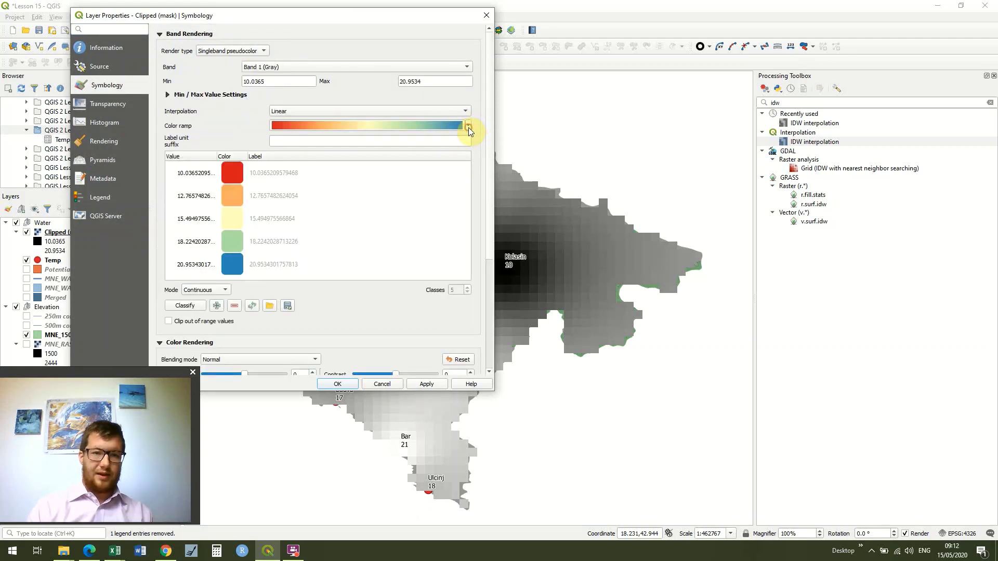
Invert the raster's color ramp to run from blue for low to red for high temperatures, and apply the style.
click(468, 126)
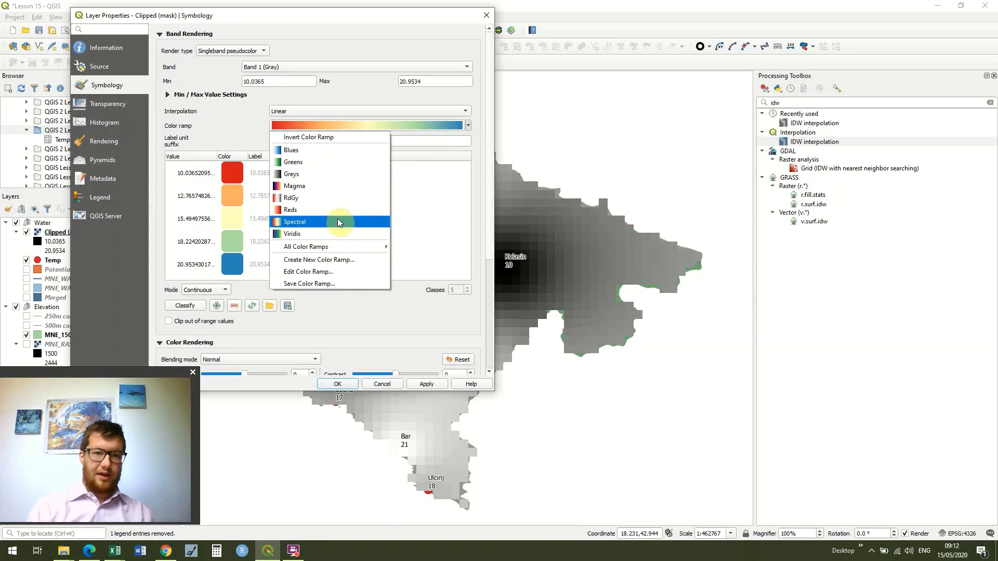
click(472, 140)
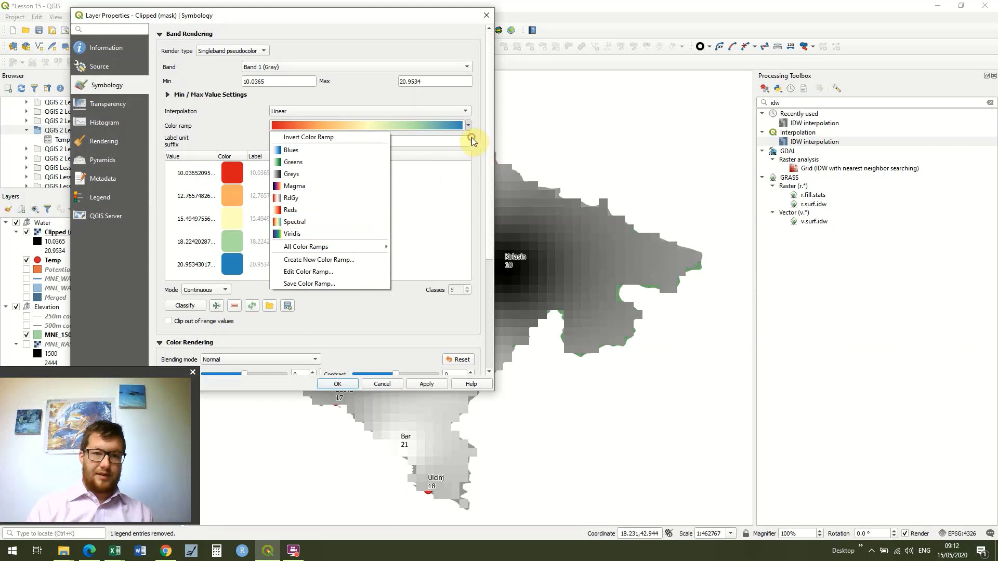
click(265, 205)
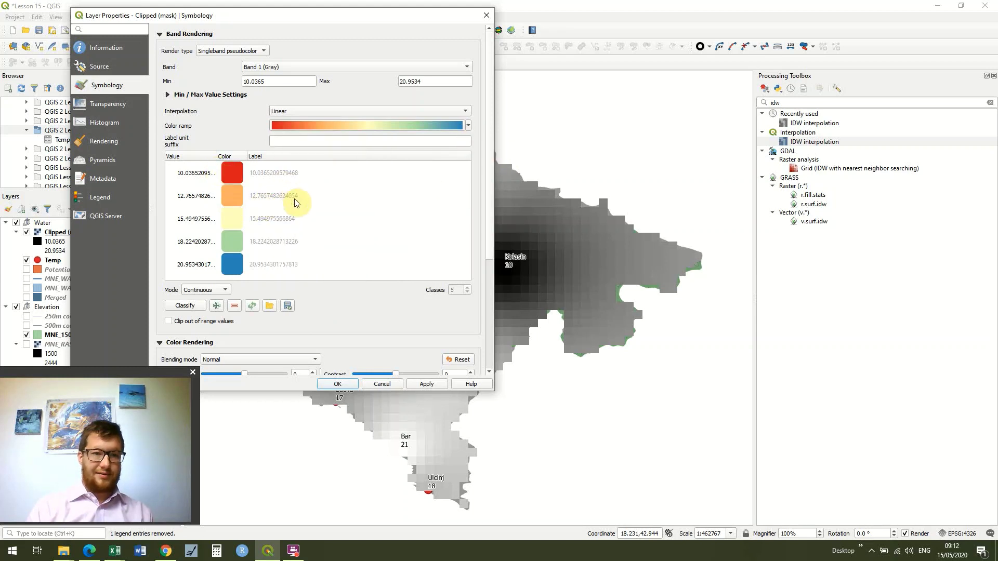
click(470, 126)
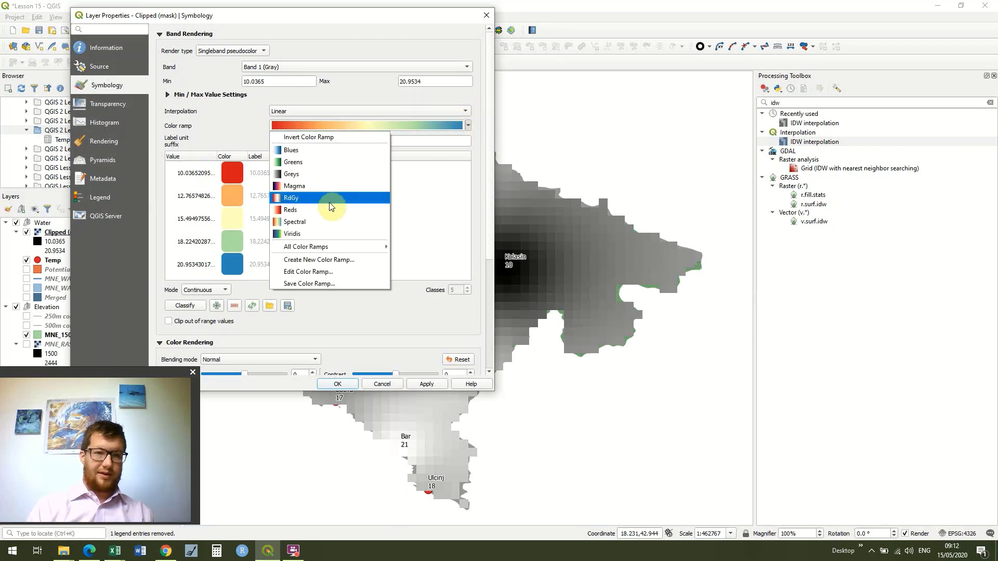
click(331, 137)
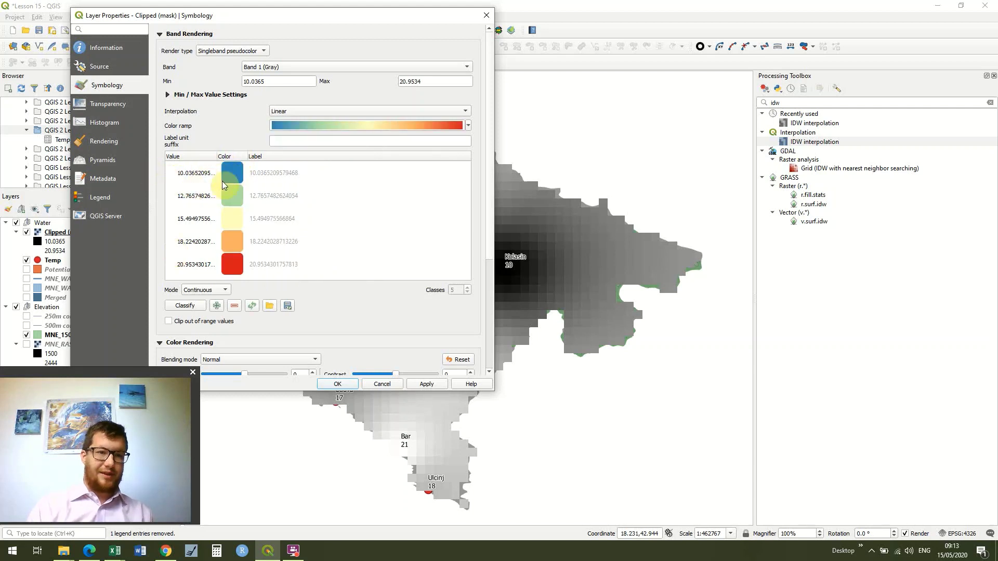
click(428, 386)
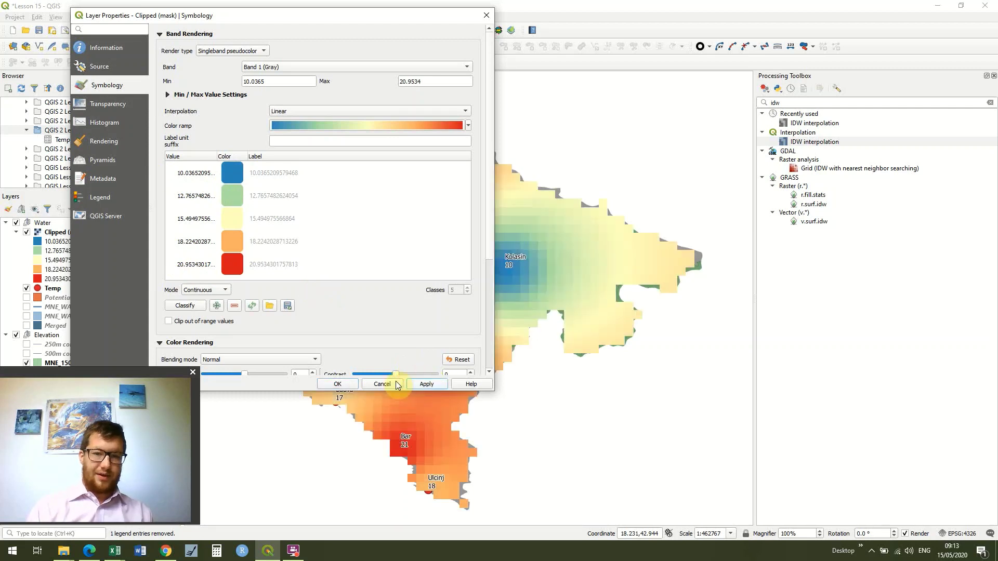
click(336, 386)
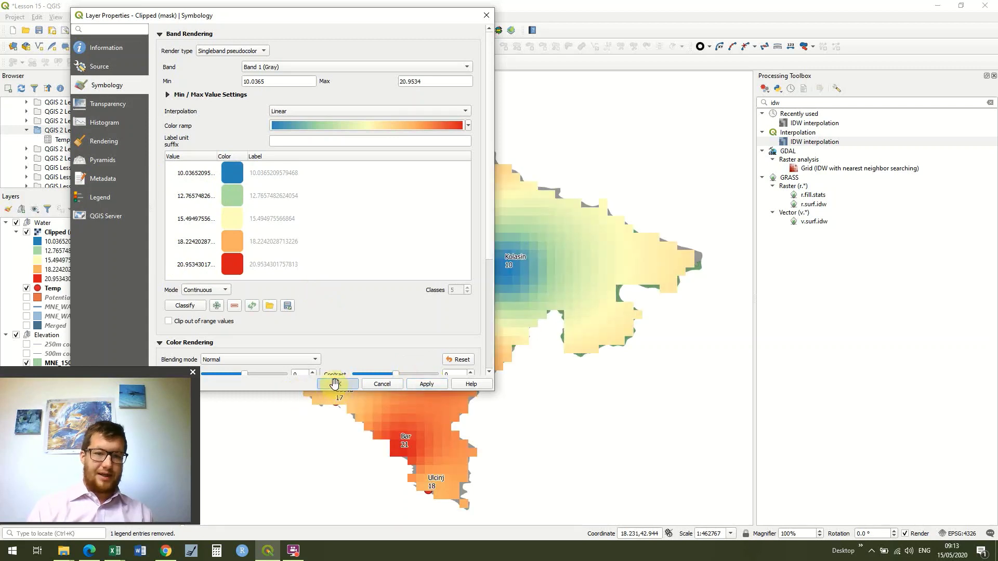
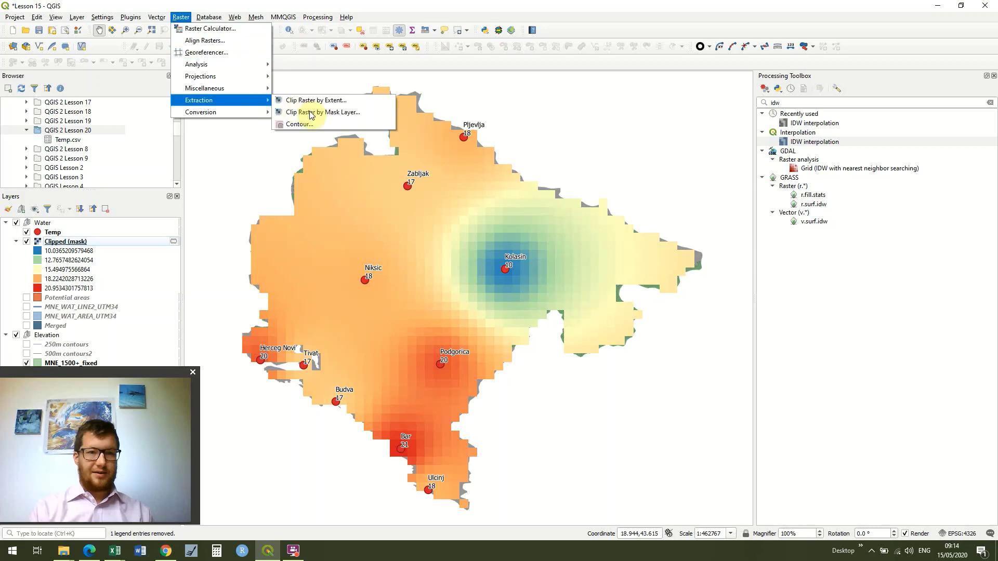
Generate contour lines from the Clipped (mask) raster with an interval of 1 and the attribute name TEMP.
click(323, 126)
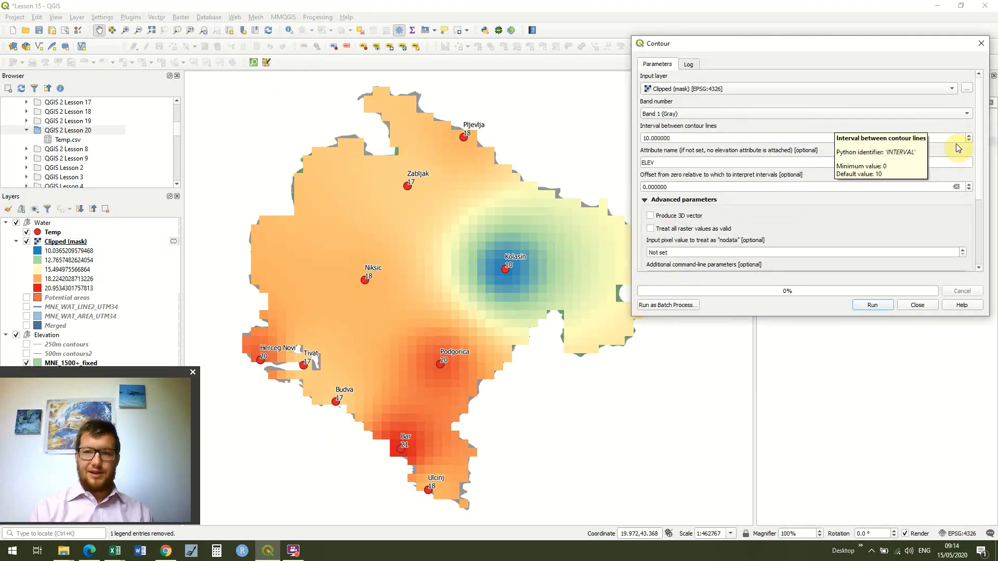
click(707, 140)
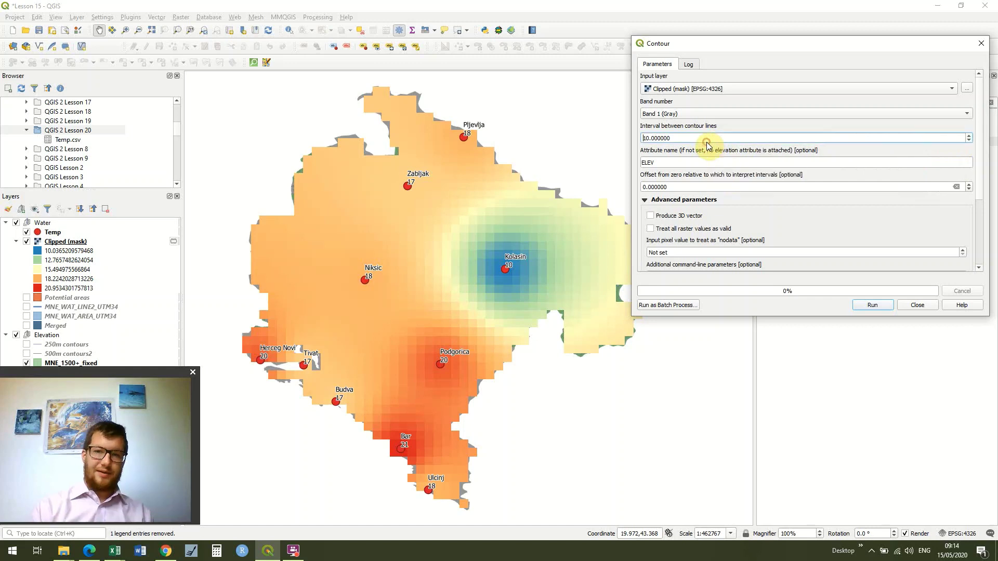
key(ctrl+a)
text(1)
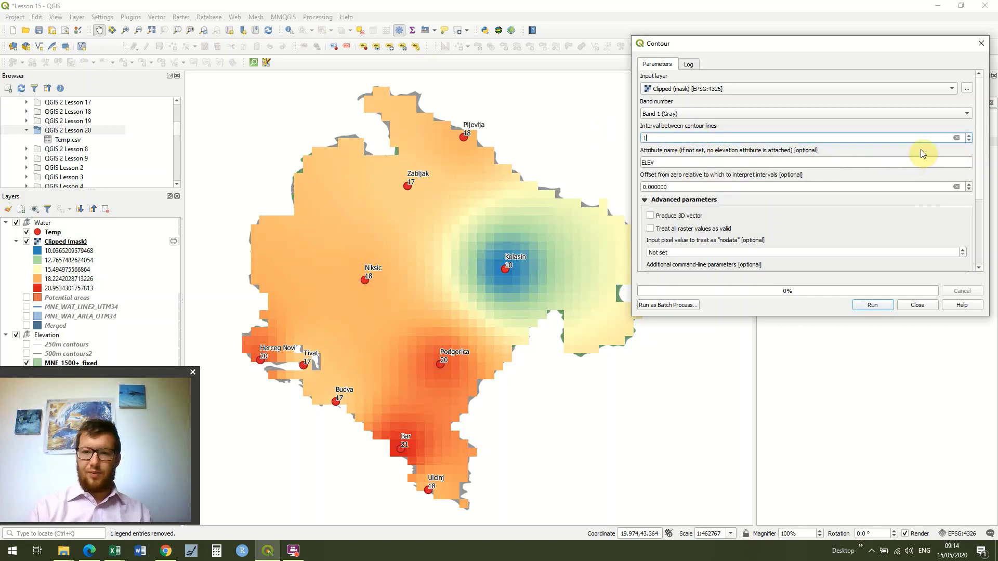
click(695, 163)
key(ctrl+a)
text(TEMP)
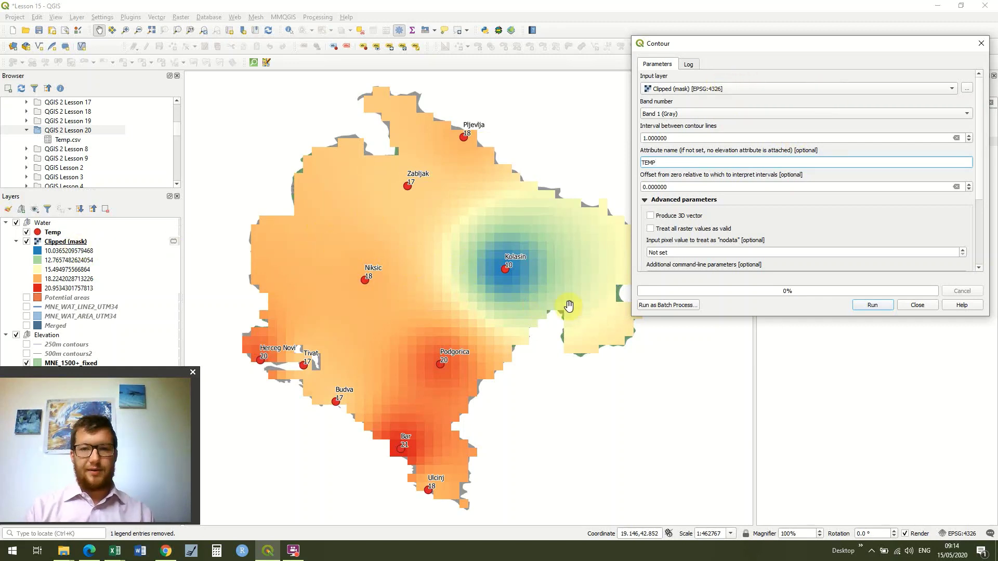
click(885, 306)
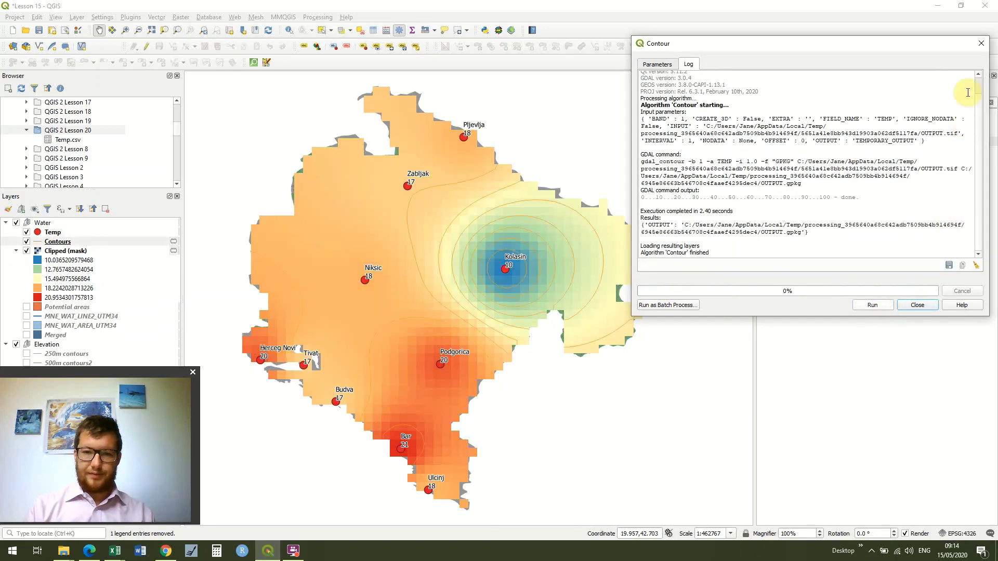
click(982, 44)
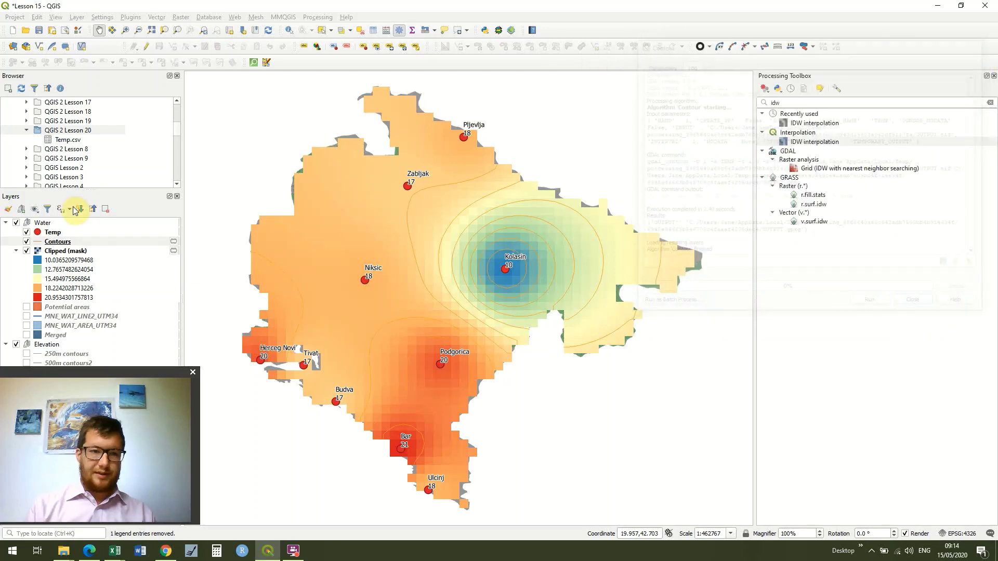
Change the Contours layer's line color to a muted grey-brown and apply it.
click(42, 242)
double_click(43, 243)
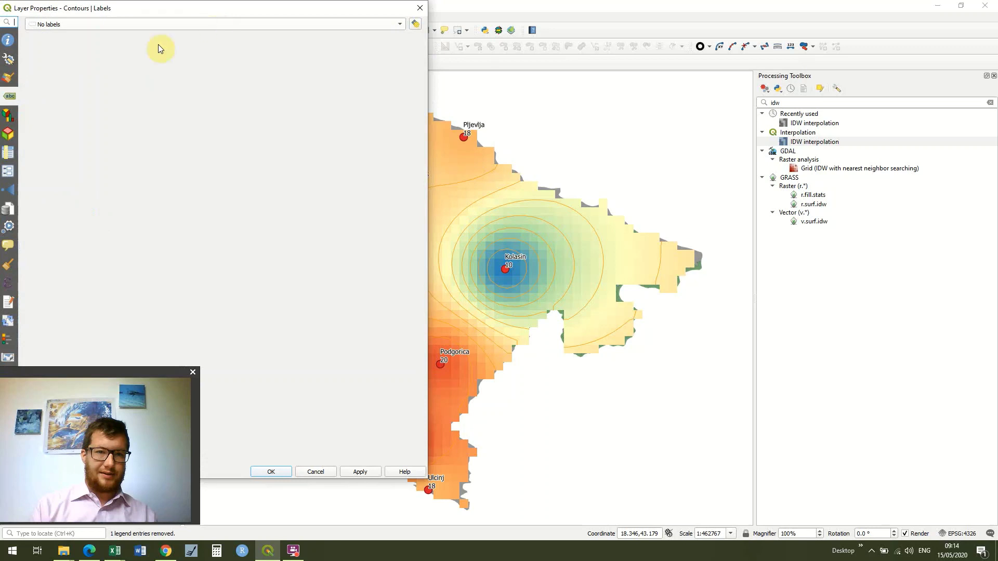
click(14, 78)
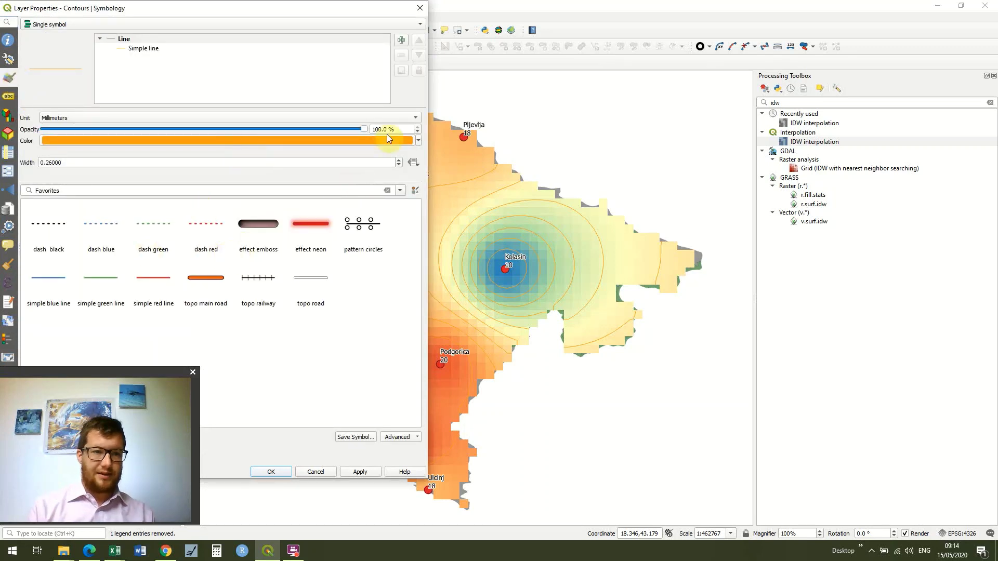
click(417, 141)
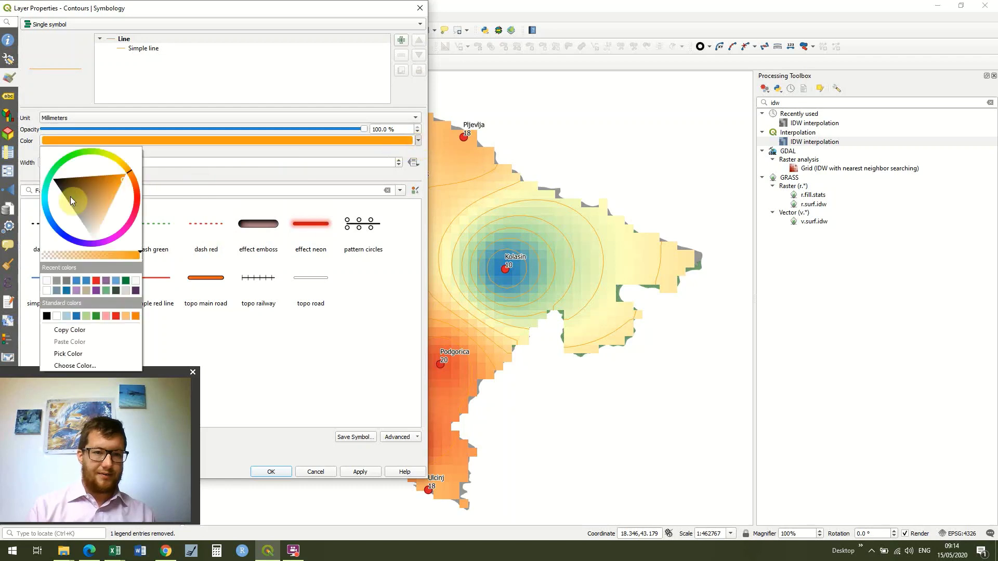
click(83, 212)
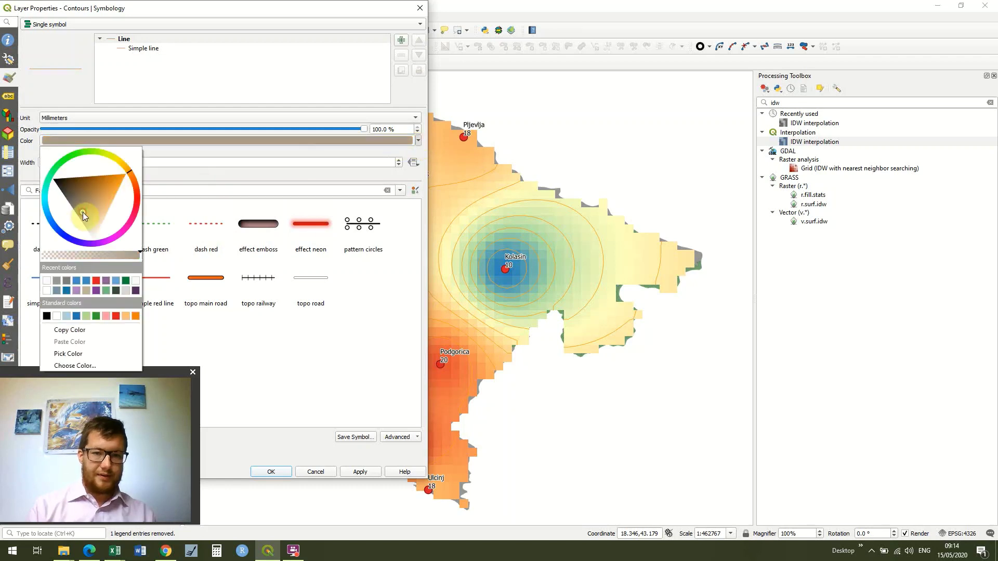
click(364, 472)
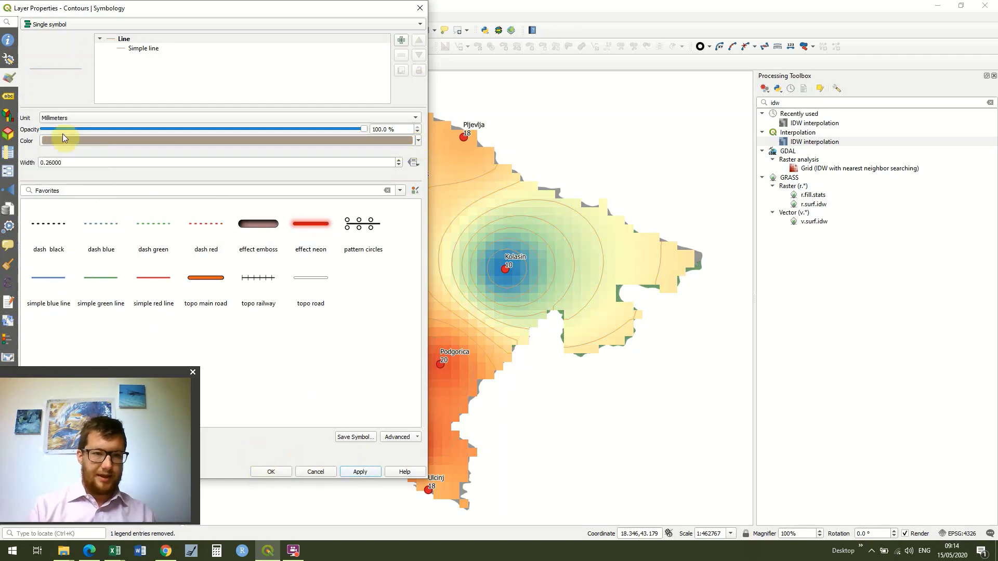
Label the Contours layer with single labels using the TEMP field.
click(17, 91)
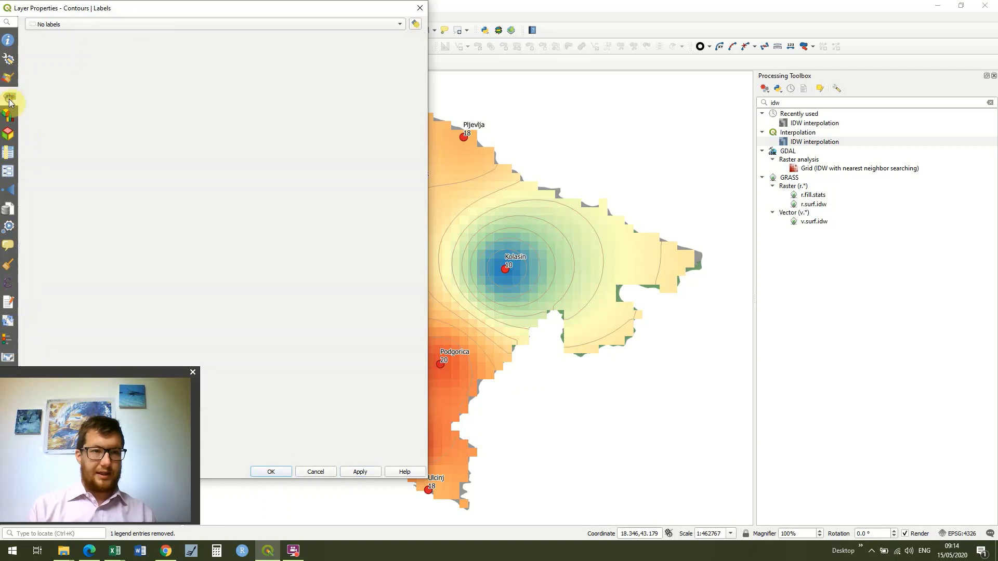
click(330, 23)
click(321, 33)
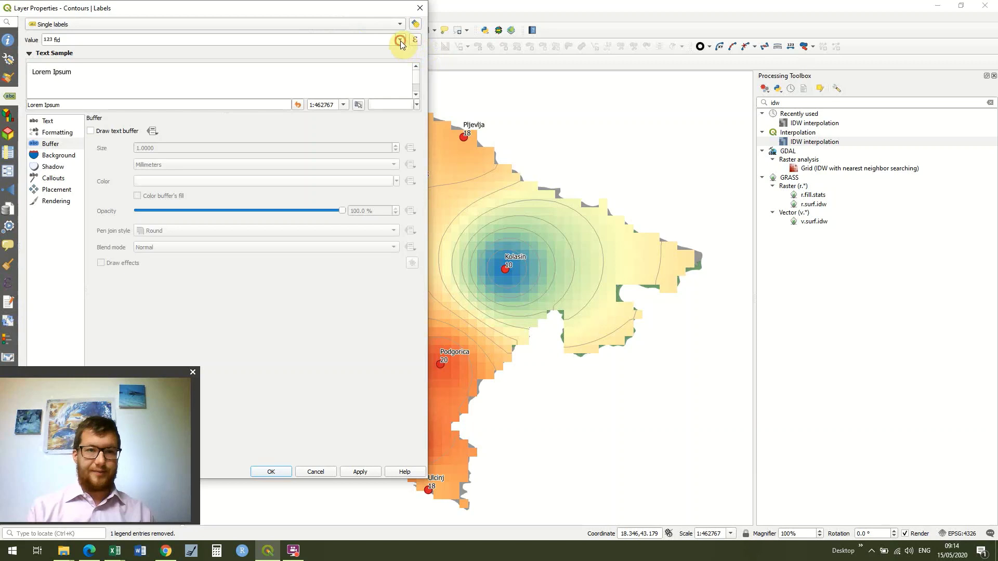
click(400, 41)
click(385, 73)
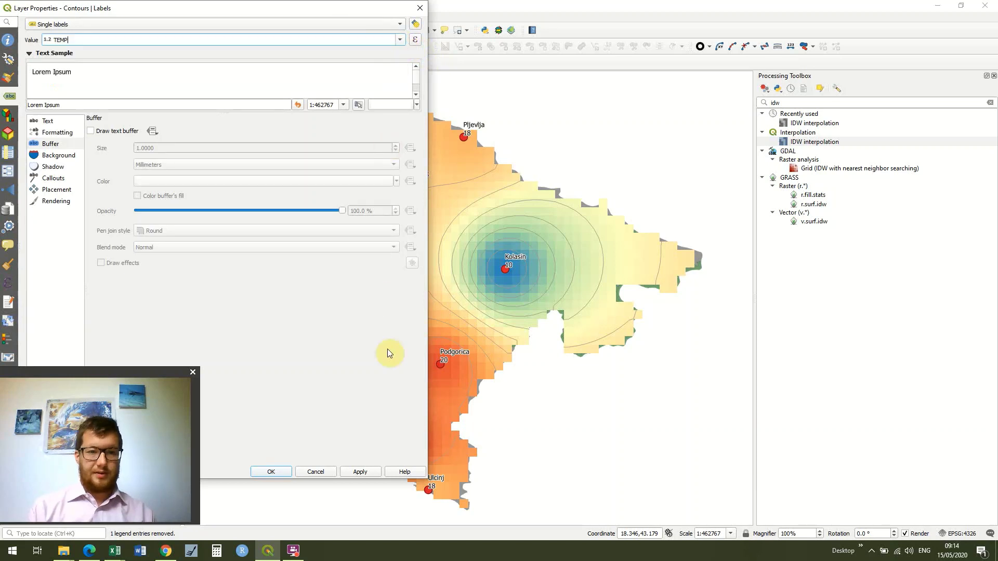
click(370, 472)
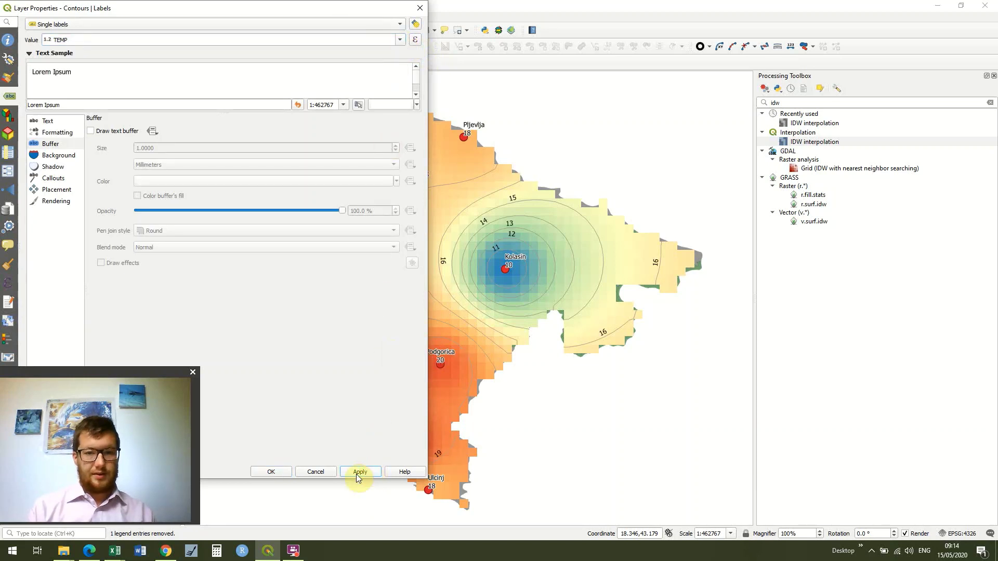
click(273, 472)
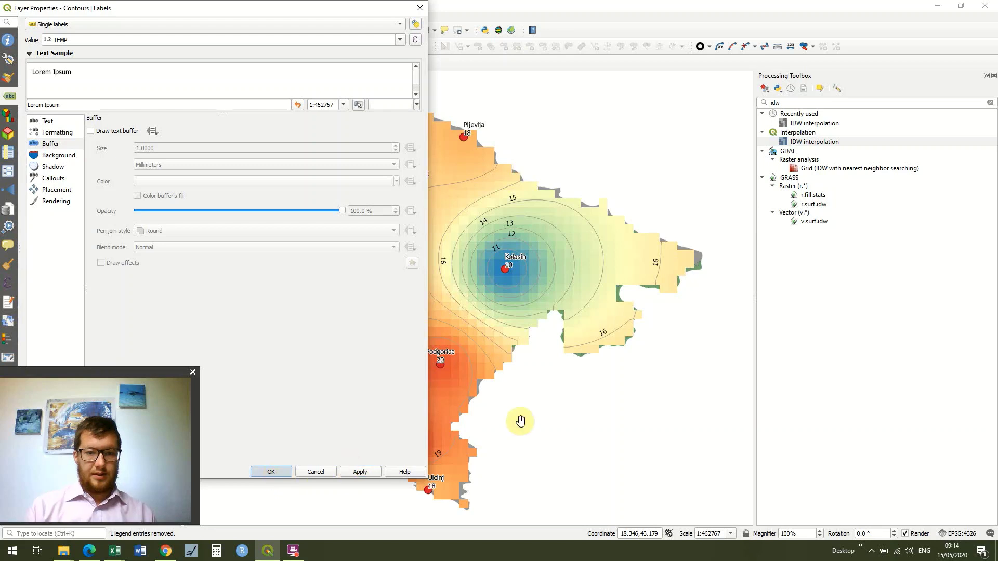